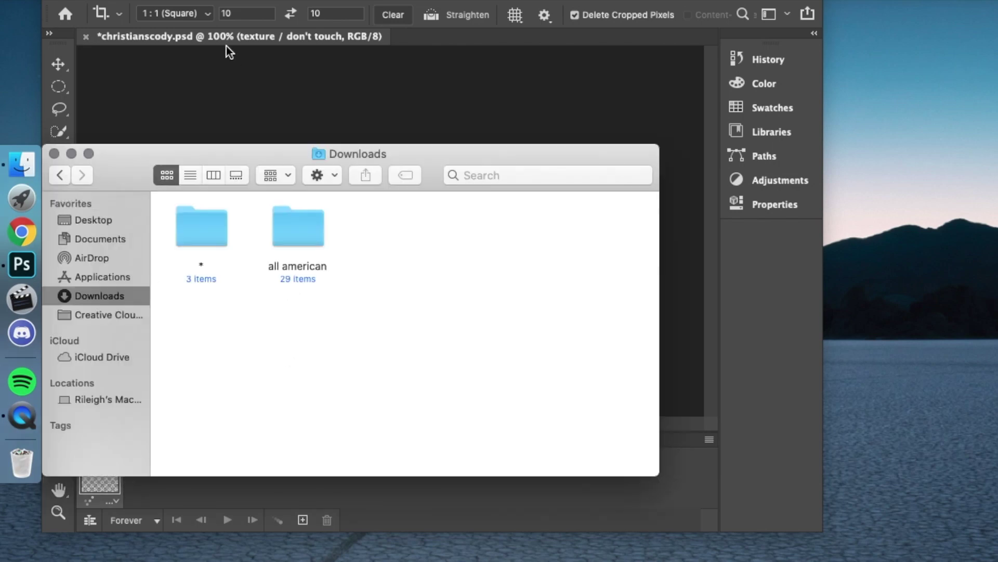
# Bring the Photoshop christianscody.psd window in front of the Downloads folder window
pyautogui.click(226, 45)
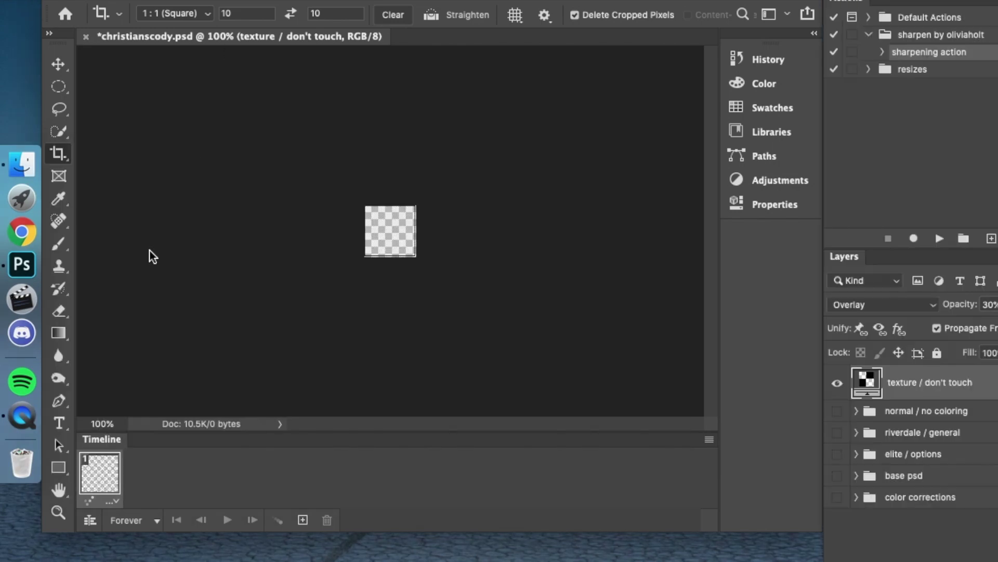
# Launch Avidemux and set output to Mpeg TS Muxer (ff) with VBR muxing disabled
pyautogui.click(19, 299)
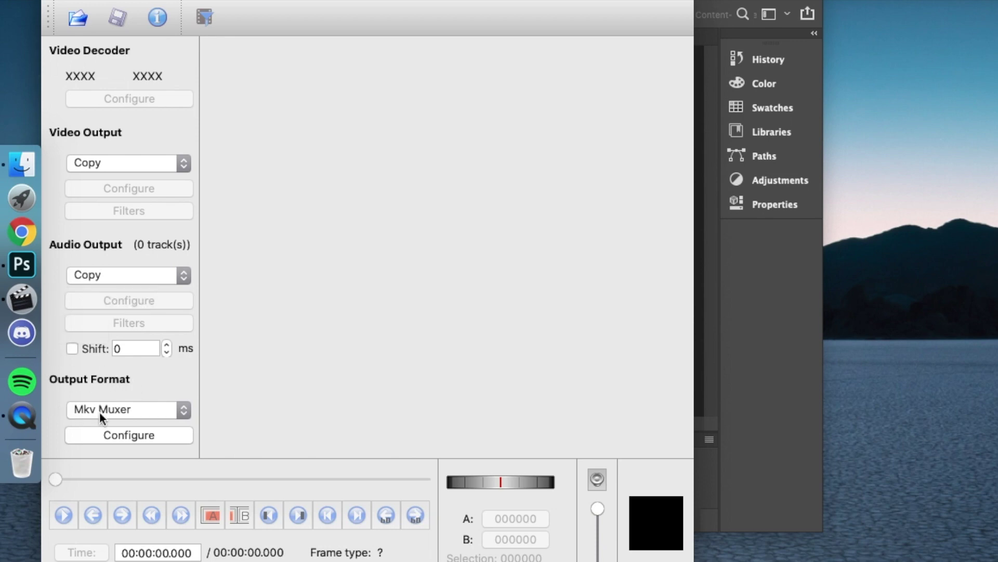
pyautogui.click(154, 408)
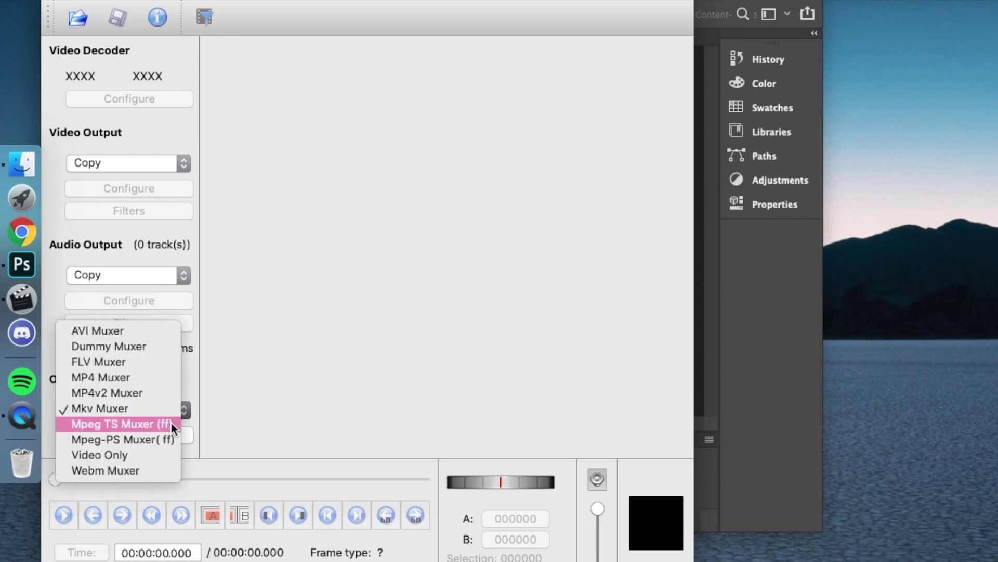
pyautogui.click(170, 423)
pyautogui.click(172, 432)
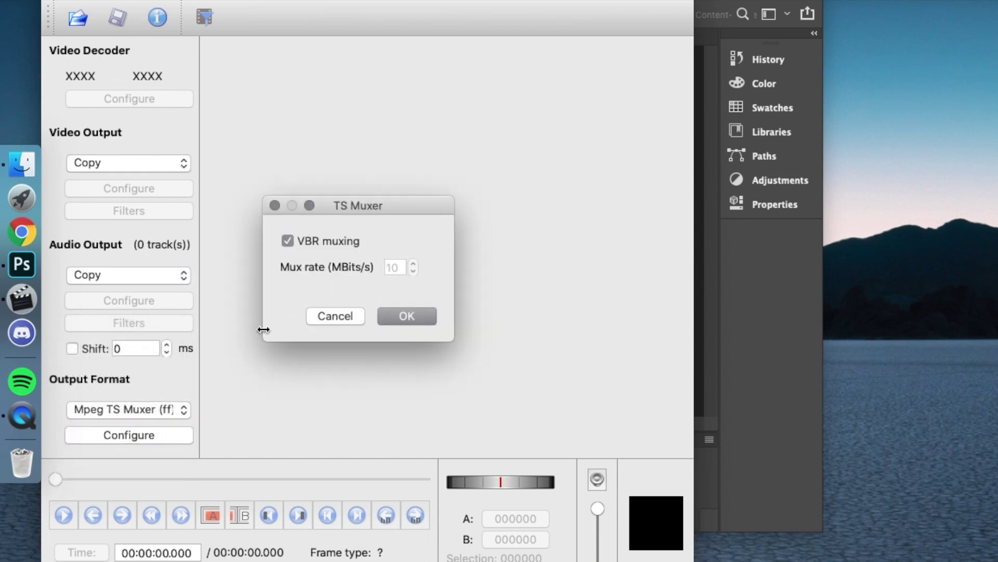
pyautogui.click(287, 241)
pyautogui.click(413, 317)
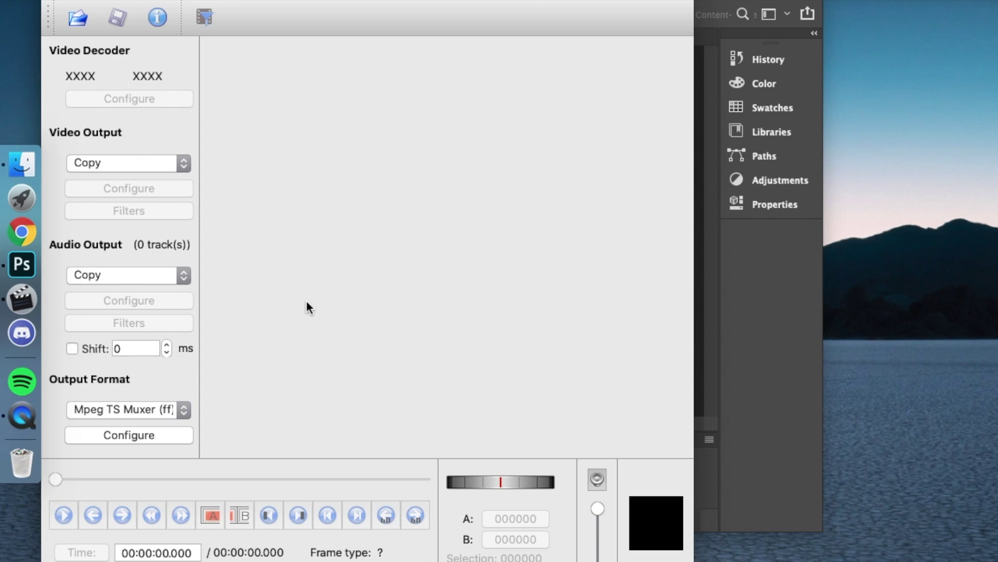
# Open 105 All We Got.mp4 from the all american folder in Avidemux
pyautogui.click(77, 20)
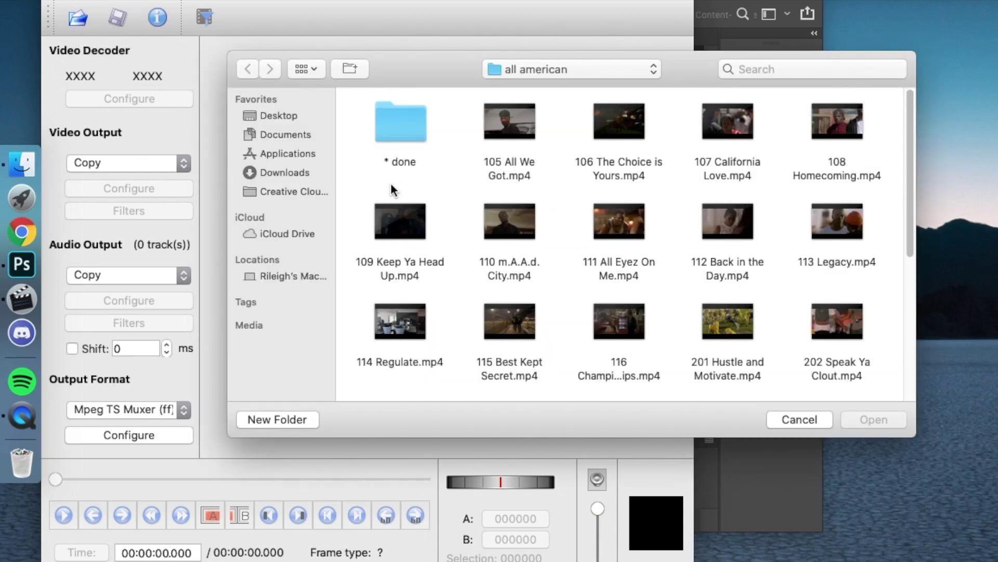
pyautogui.scroll(-2, 507, 112)
pyautogui.scroll(2, 454, 185)
pyautogui.click(517, 171)
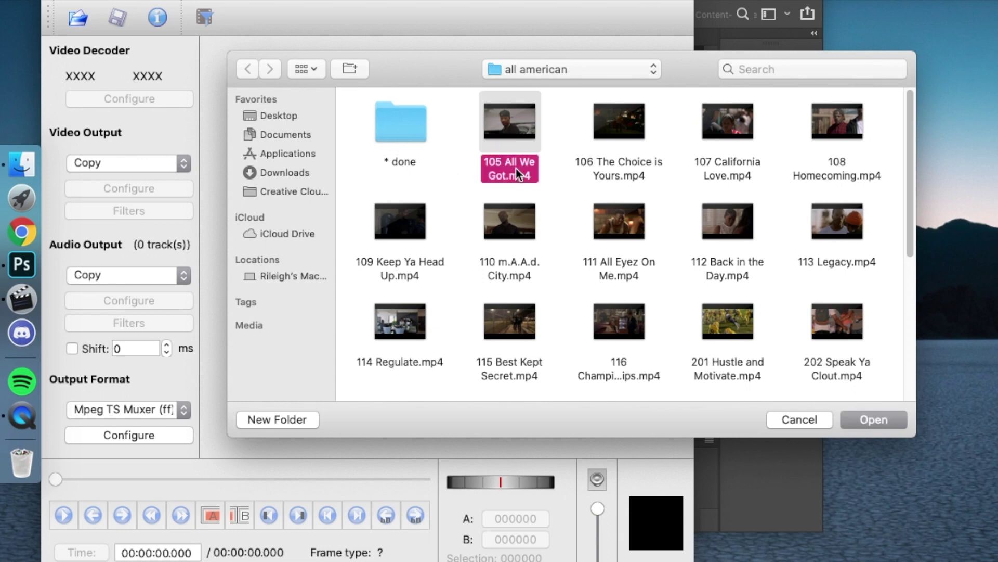
pyautogui.click(869, 416)
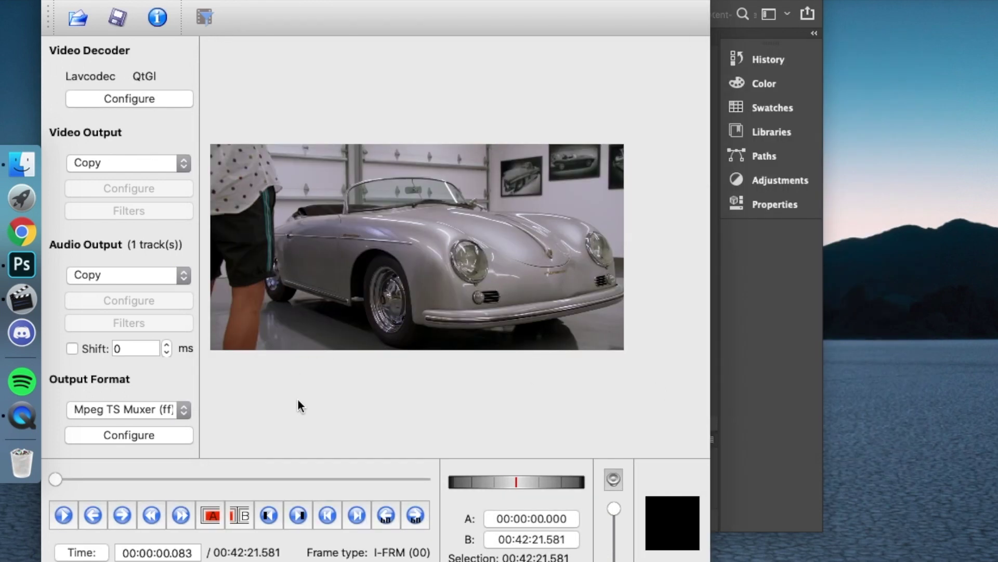
# Play and scrub to the wanted scene and set marker A at 00:15:04.069
pyautogui.press('space')
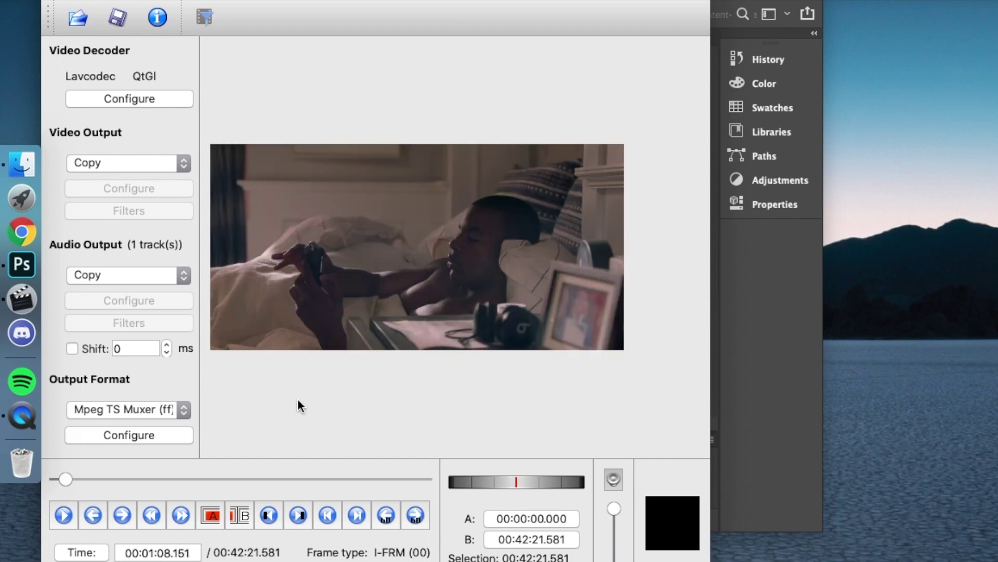
pyautogui.press('Down')
pyautogui.press('Down')
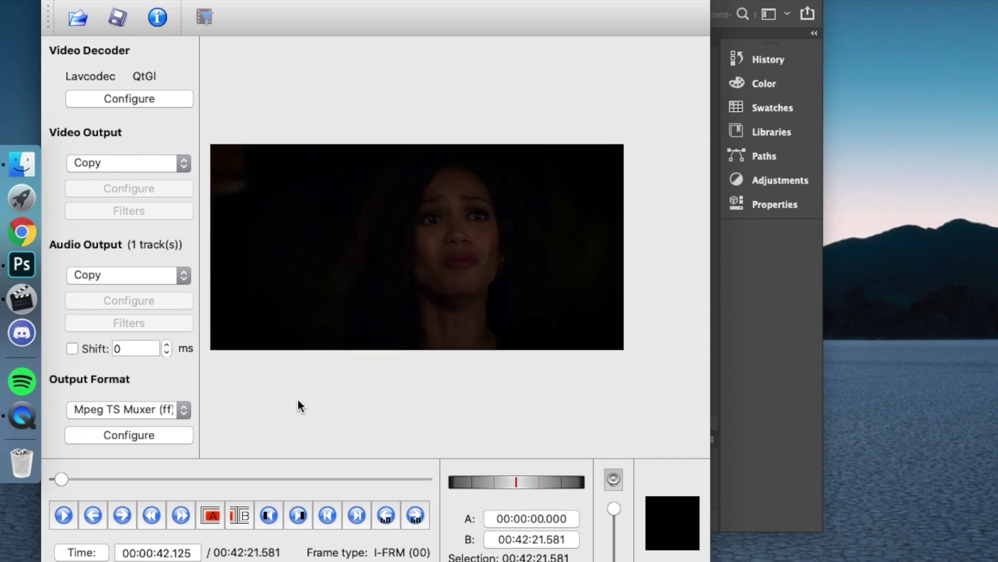
pyautogui.moveTo(62, 479); pyautogui.dragTo(190, 472)
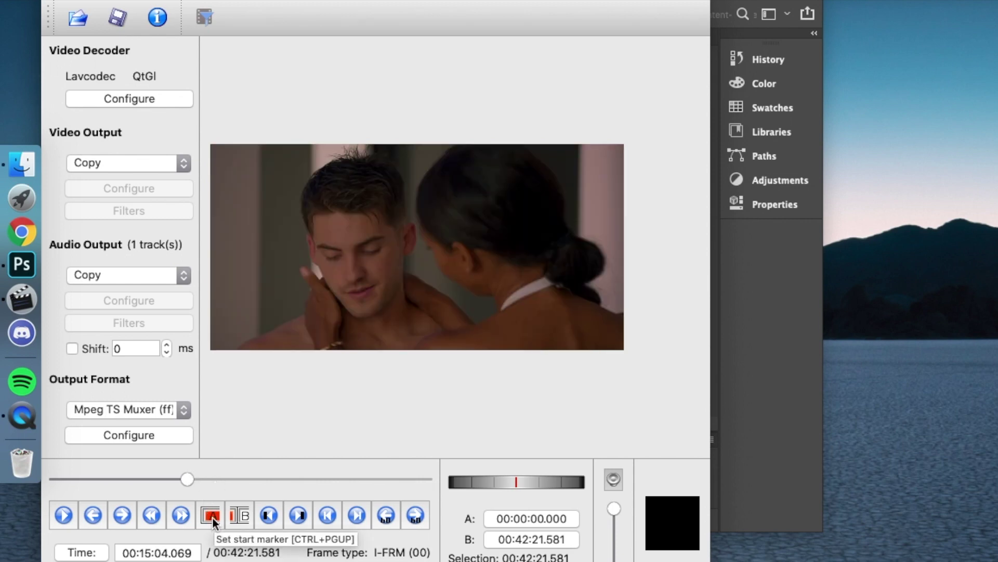
pyautogui.click(212, 516)
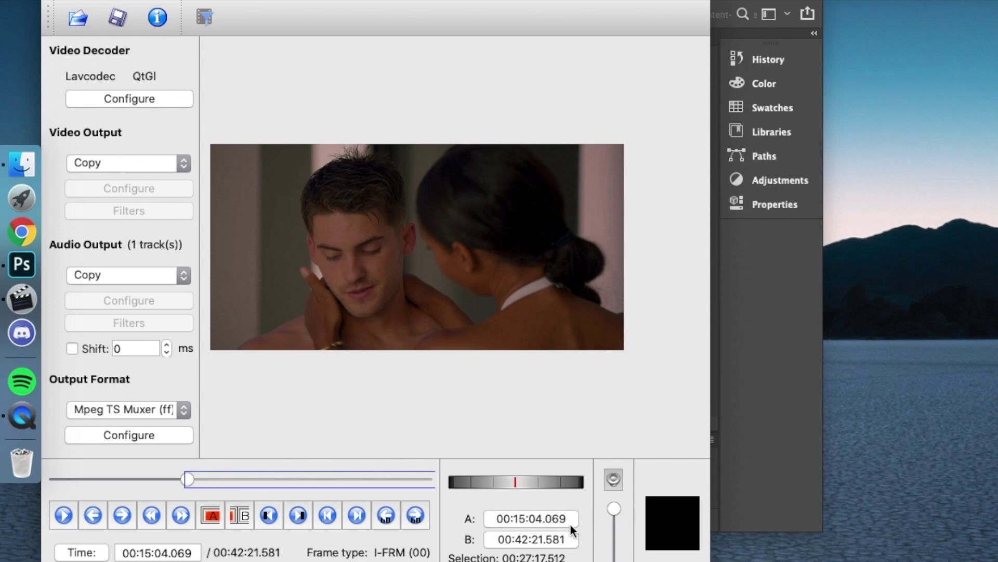
# Preview, step to the next keyframe and move marker A to 00:15:10.367
pyautogui.press('space')
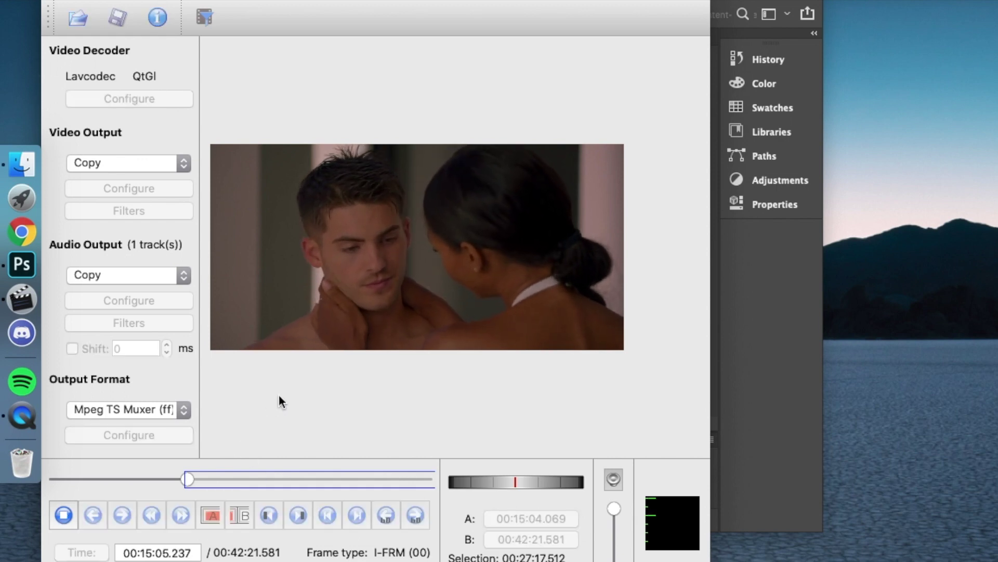
pyautogui.press('space')
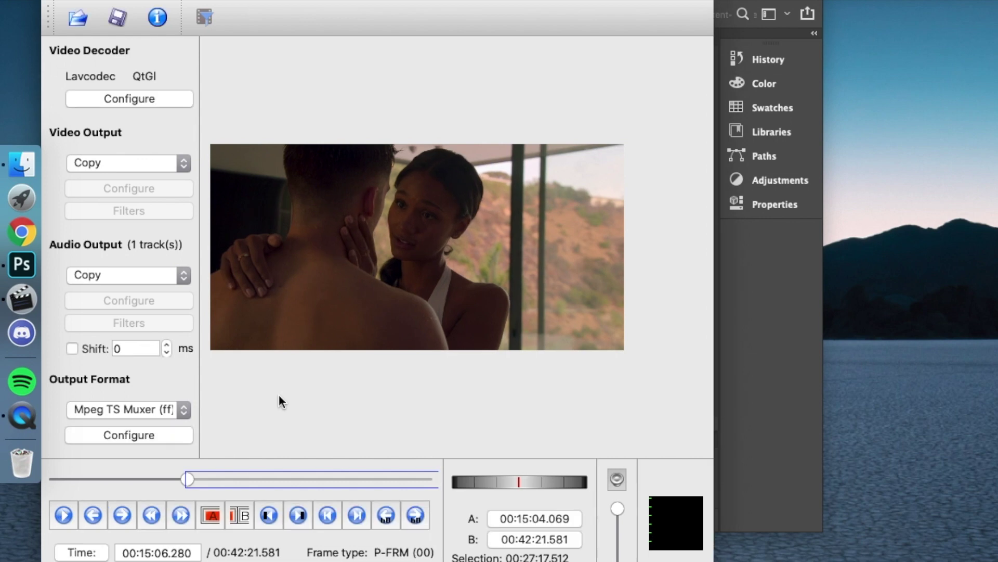
pyautogui.press('Up')
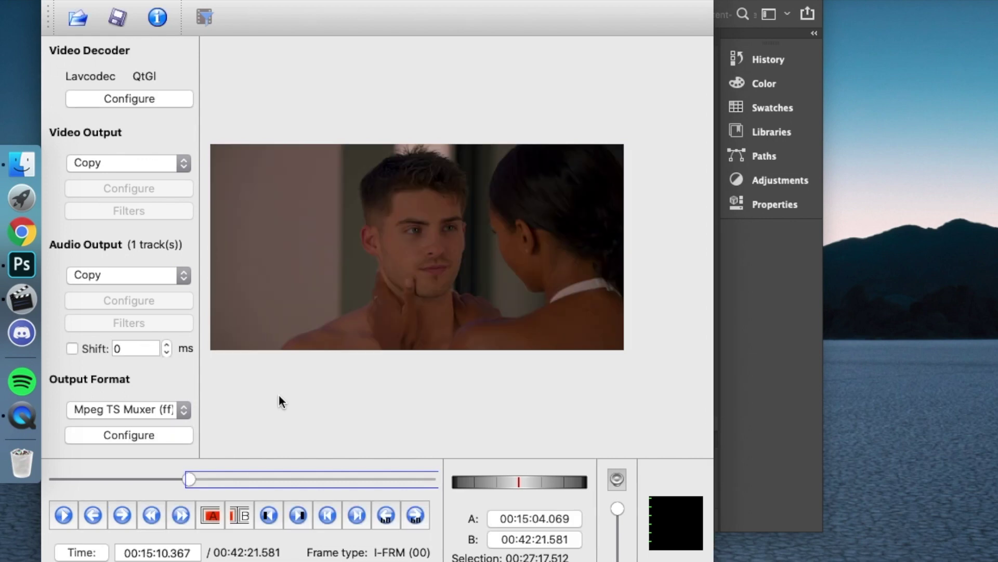
pyautogui.click(208, 514)
pyautogui.press('space')
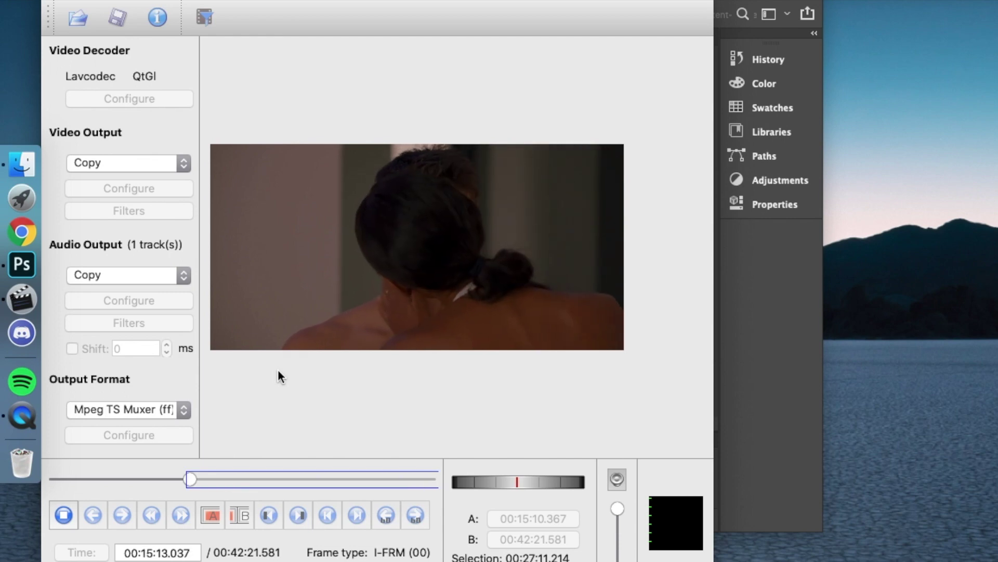
pyautogui.press('space')
pyautogui.press('Up')
pyautogui.press('Up')
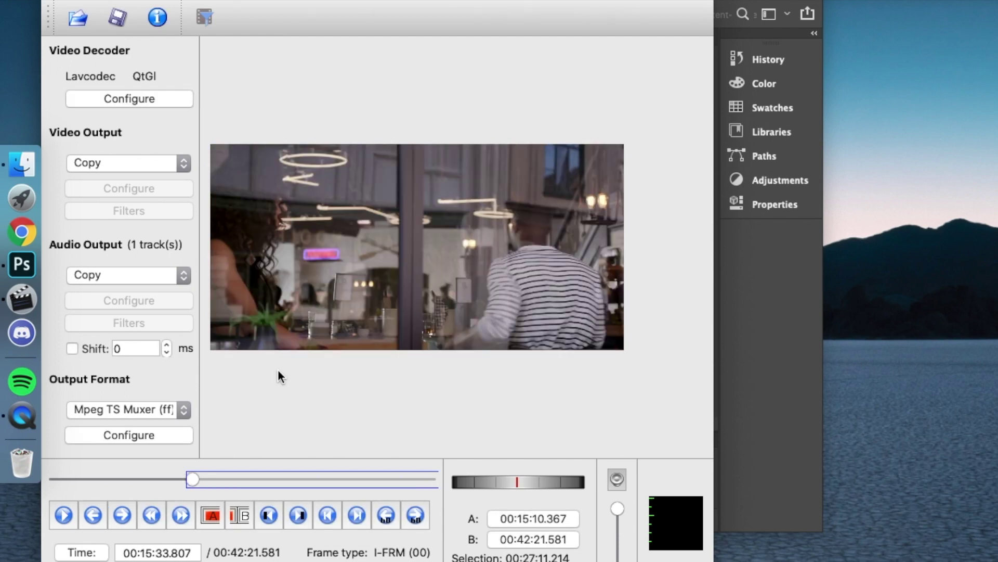
pyautogui.moveTo(193, 476)
pyautogui.mouseDown()
pyautogui.moveTo(307, 479)
pyautogui.moveTo(435, 507)
pyautogui.moveTo(190, 481)
pyautogui.mouseUp()
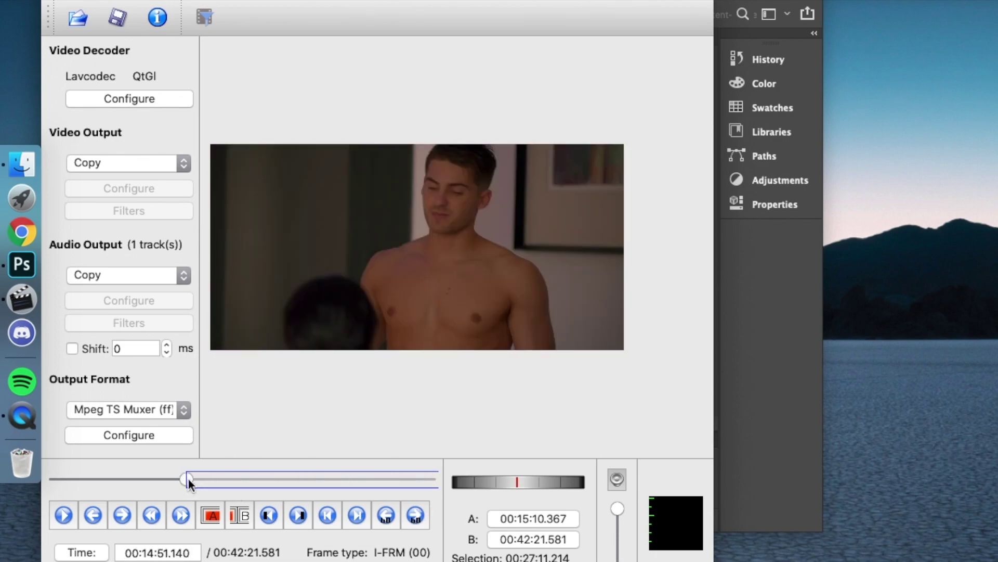
# Place marker A at 00:14:51.140, preview, then place marker B at the 00:14:53.726 keyframe
pyautogui.click(210, 515)
pyautogui.press('space')
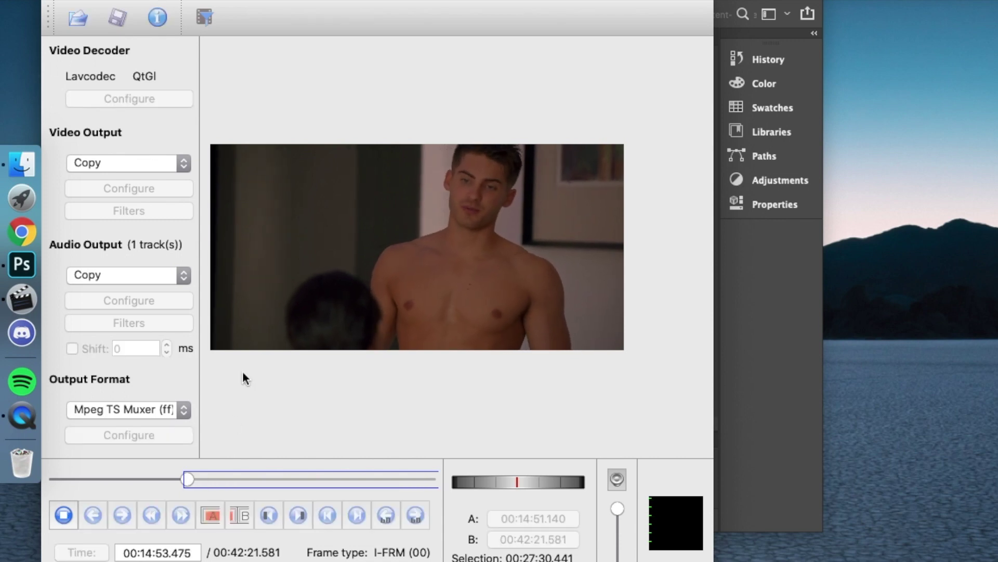
pyautogui.press('space')
pyautogui.press('Left')
pyautogui.press('Left')
pyautogui.press('Left')
pyautogui.press('Left')
pyautogui.press('Left')
pyautogui.press('Left')
pyautogui.press('Left')
pyautogui.press('Left')
pyautogui.press('Left')
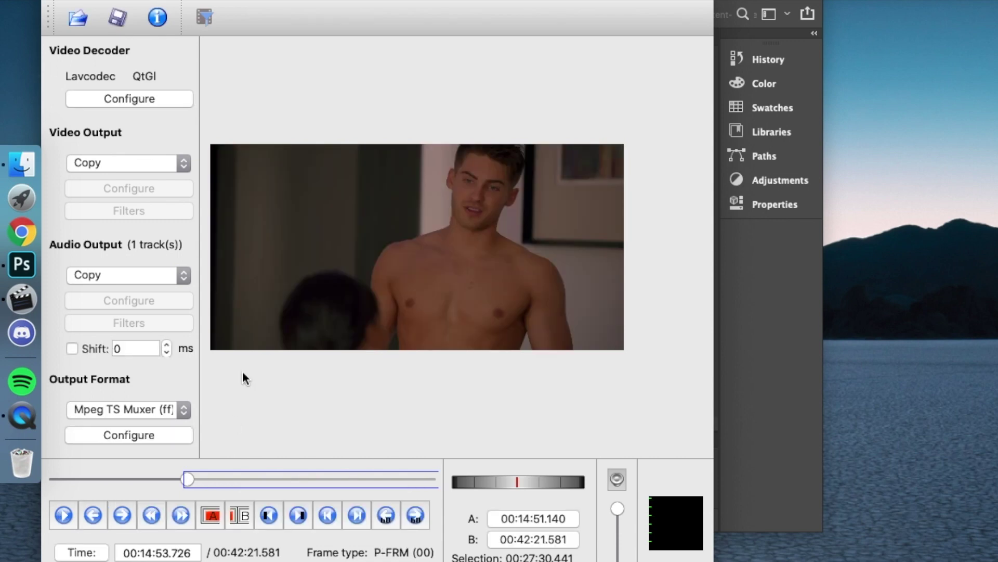
pyautogui.click(241, 516)
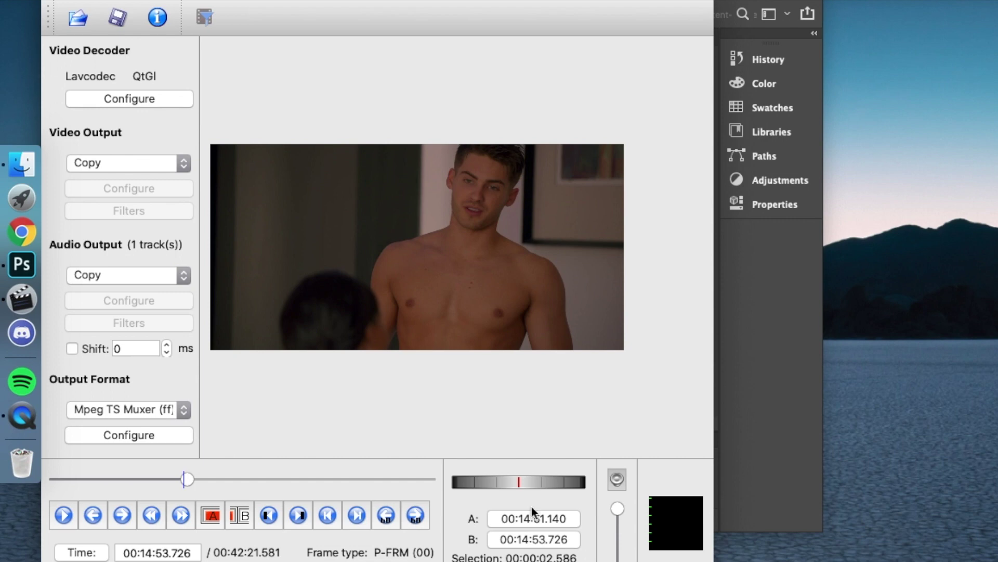
# Save the selection to Downloads as 105 All We Got1.ts and start encoding
pyautogui.click(117, 19)
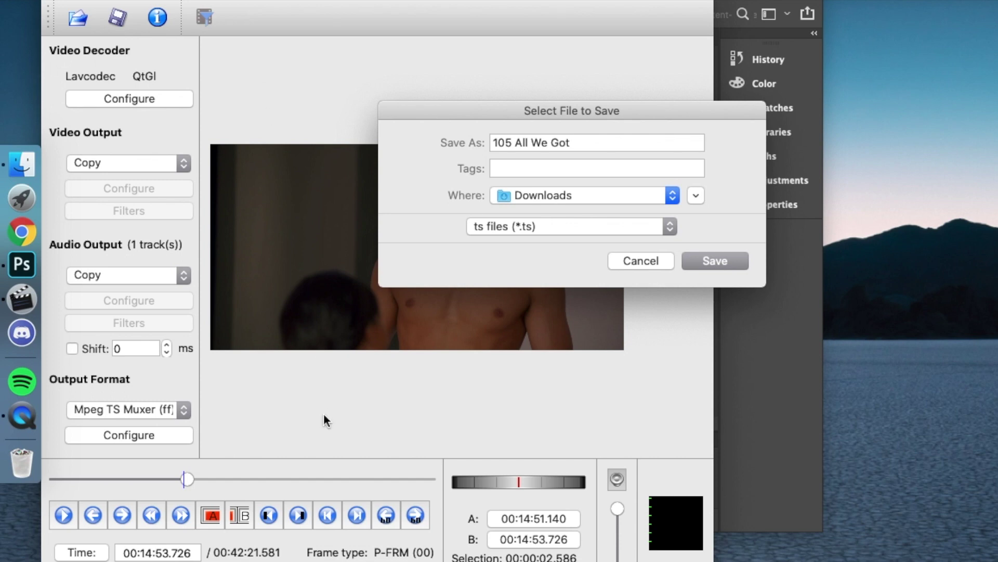
pyautogui.click(598, 142)
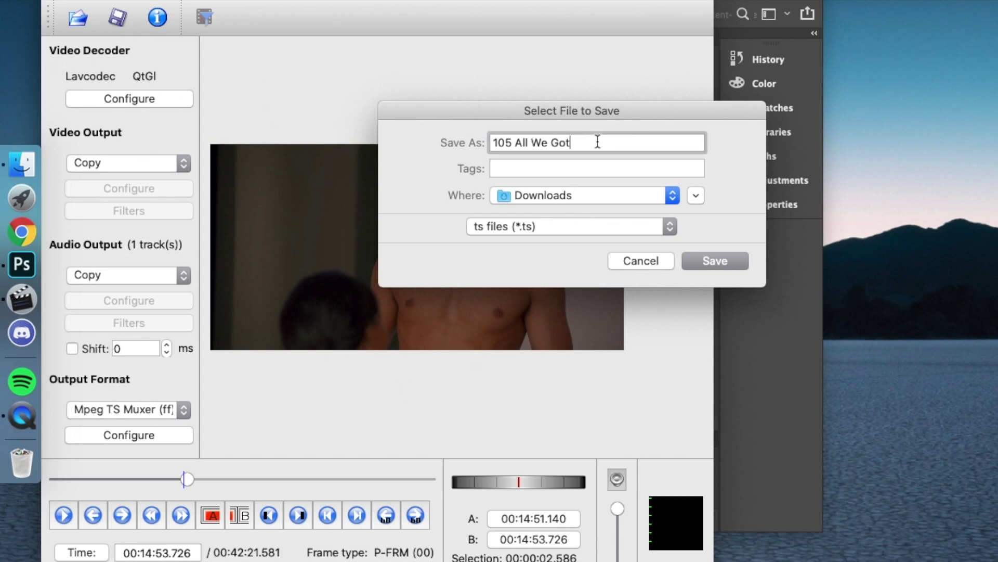
pyautogui.write('1')
pyautogui.click(725, 263)
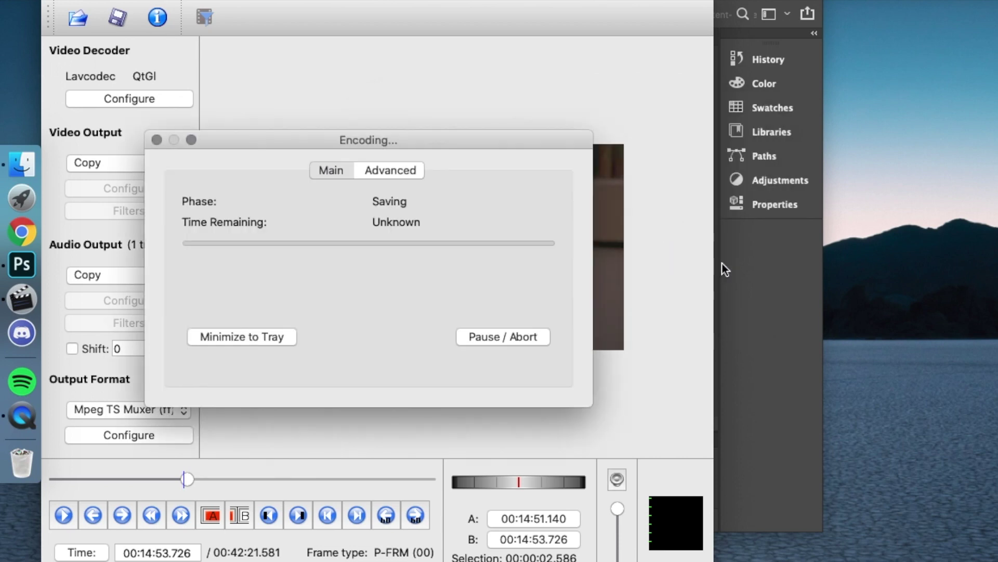
# Dismiss the Done notice, check 105 All We Got1.ts in Downloads, close Avidemux, return to Photoshop
pyautogui.click(499, 307)
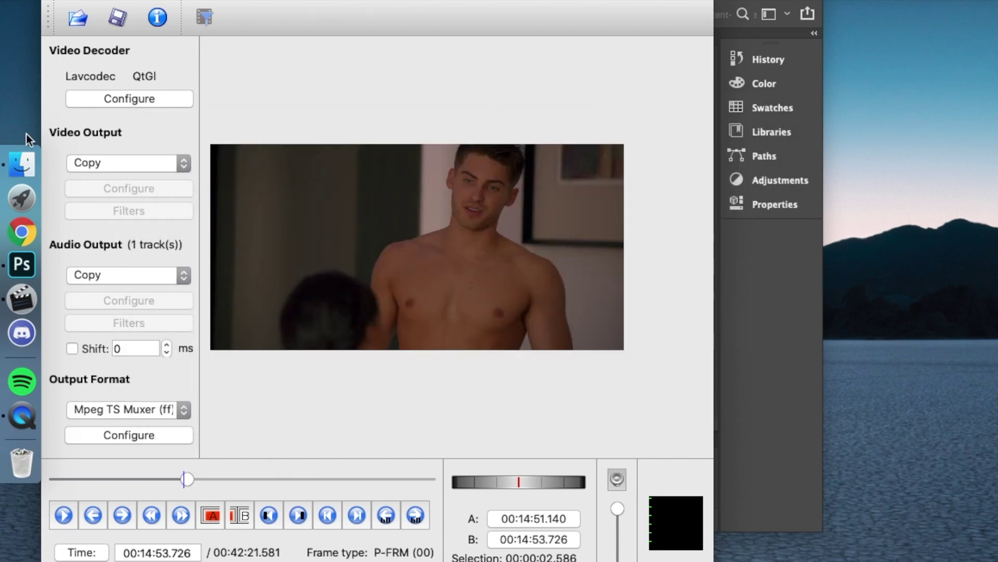
pyautogui.click(22, 164)
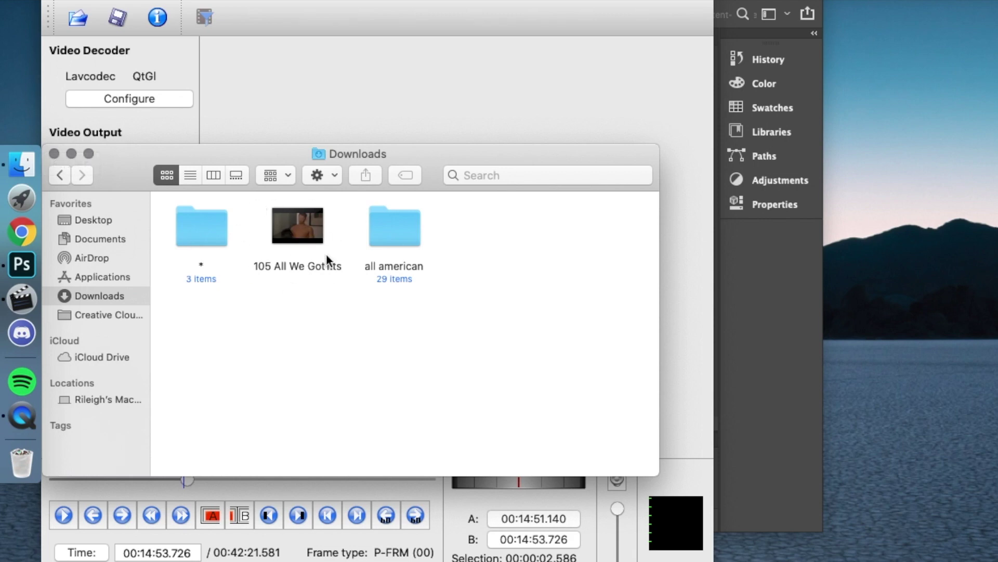
pyautogui.click(255, 15)
pyautogui.click(56, 1)
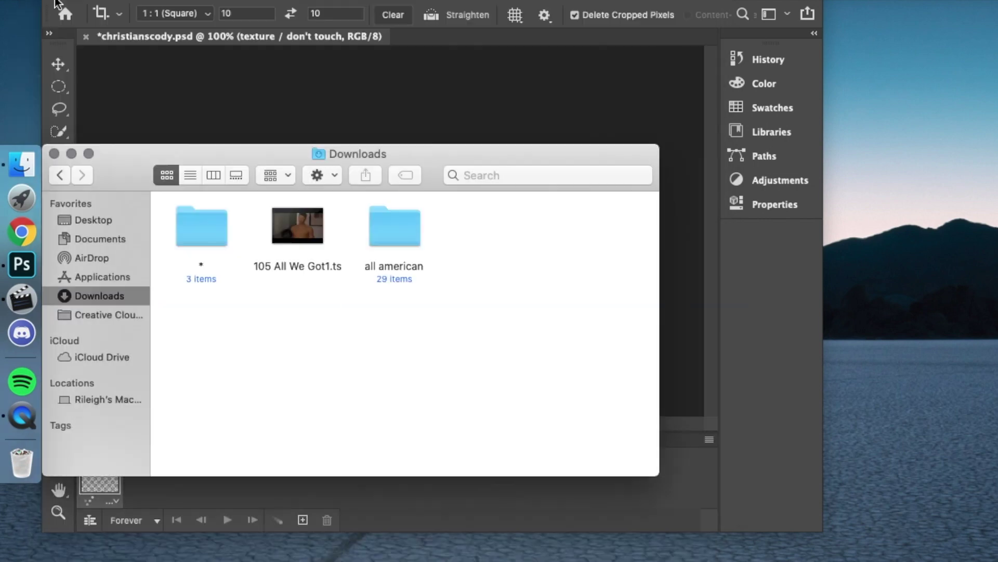
pyautogui.click(224, 95)
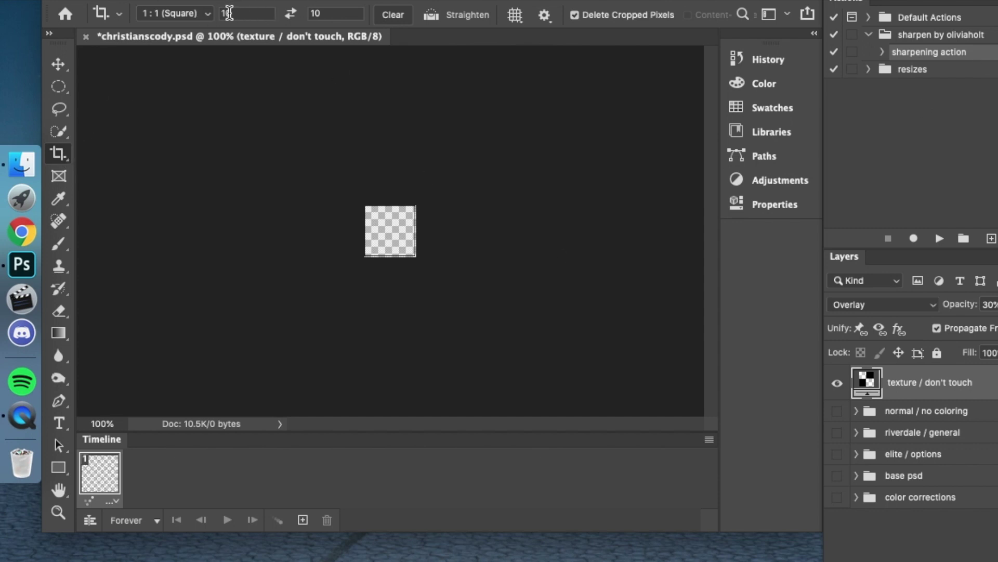
# Import 105 All We Got1.ts with Video Frames to Layers, whole clip, as a frame animation
pyautogui.click(137, 0)
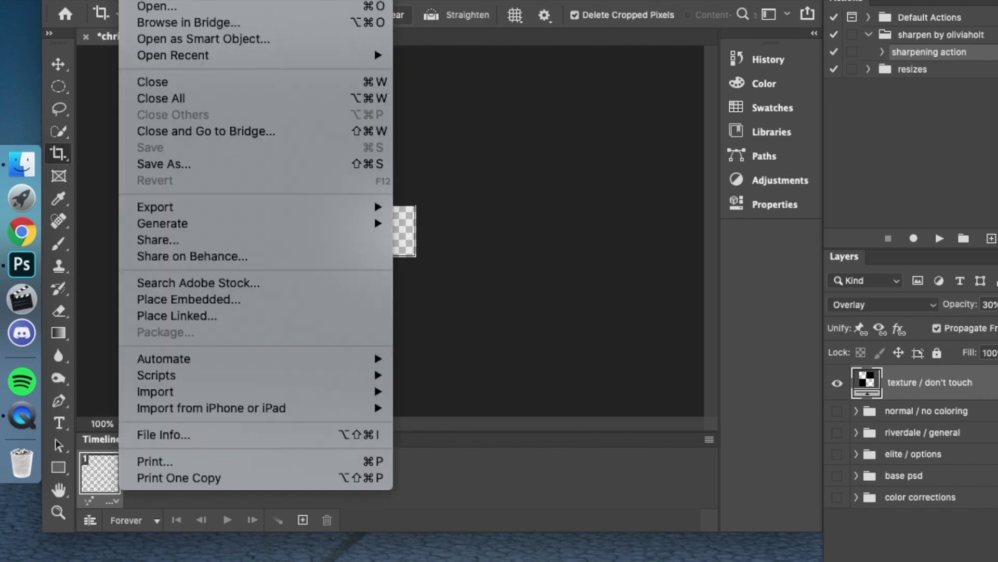
pyautogui.moveTo(184, 397)
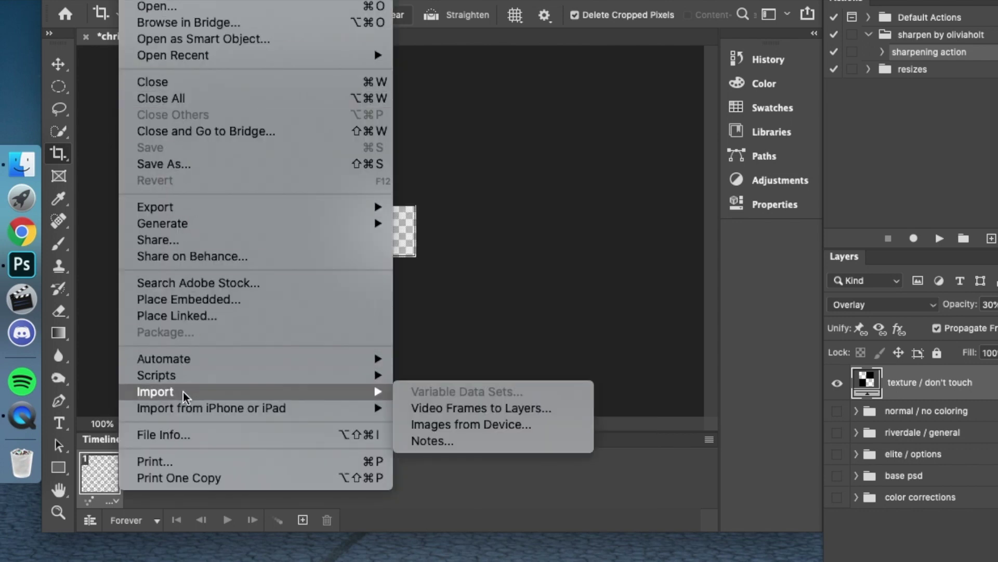
pyautogui.click(420, 410)
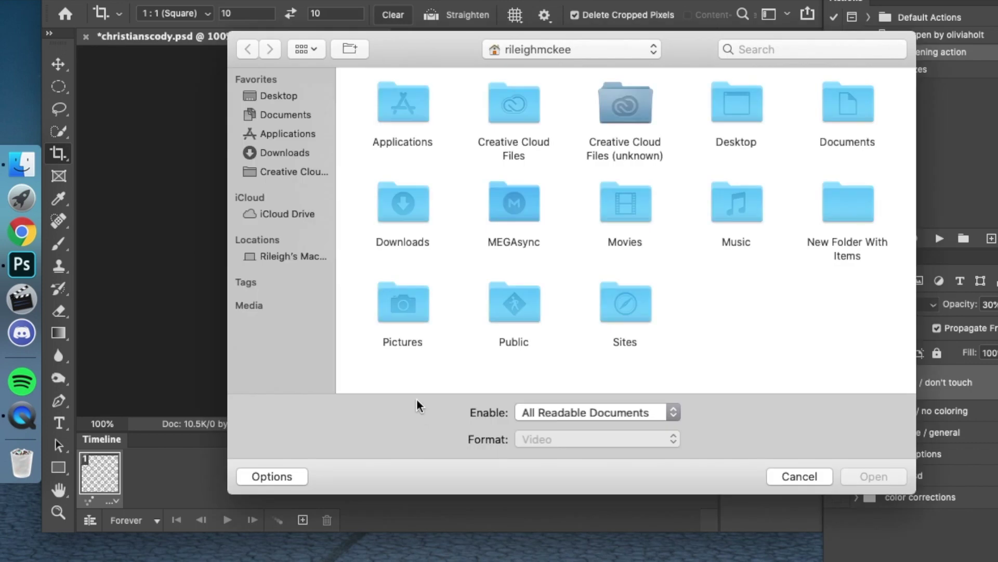
pyautogui.click(308, 152)
pyautogui.doubleClick(473, 139)
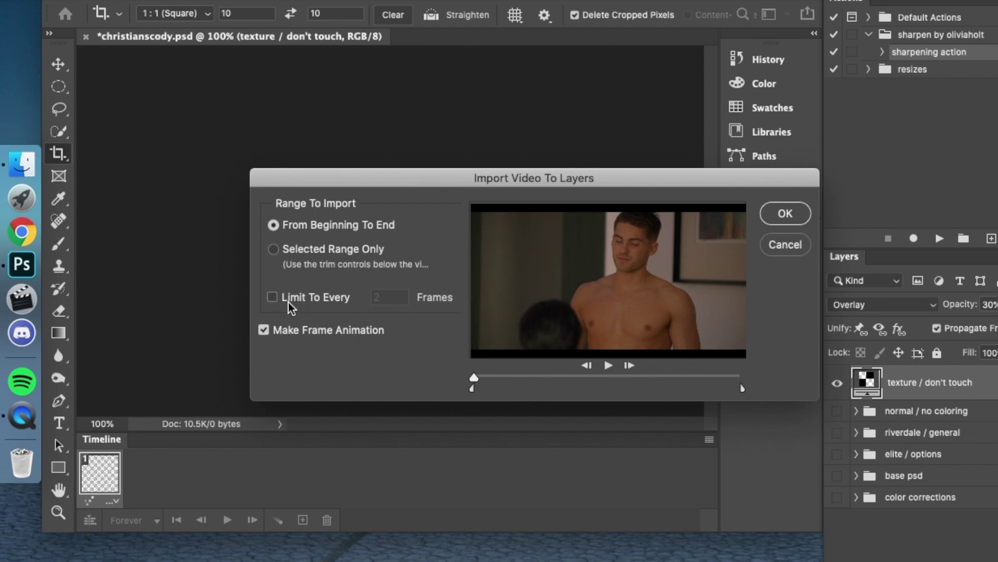
pyautogui.click(785, 216)
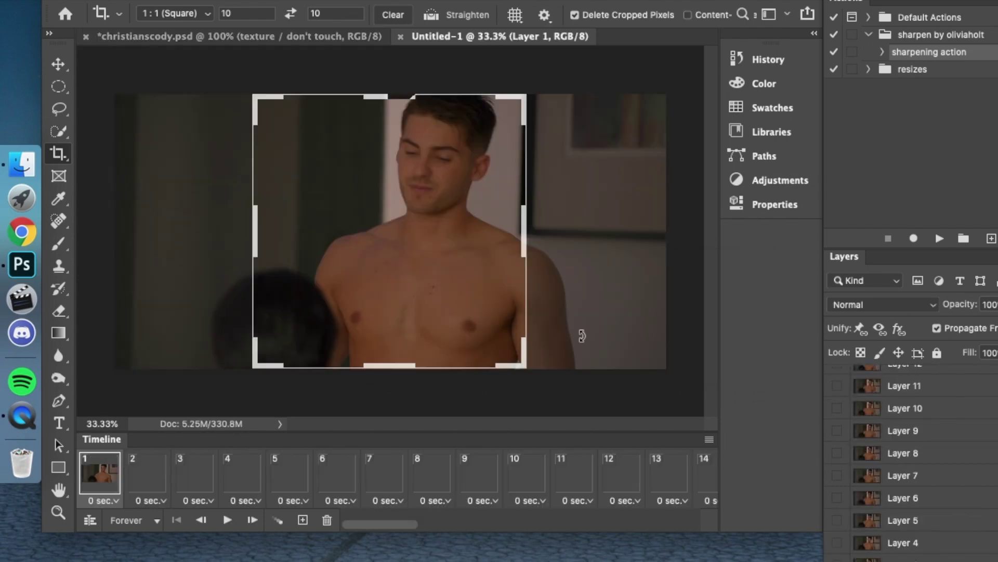
# Crop the animation to a 1:1 square framing the face and play it back
pyautogui.click(694, 524)
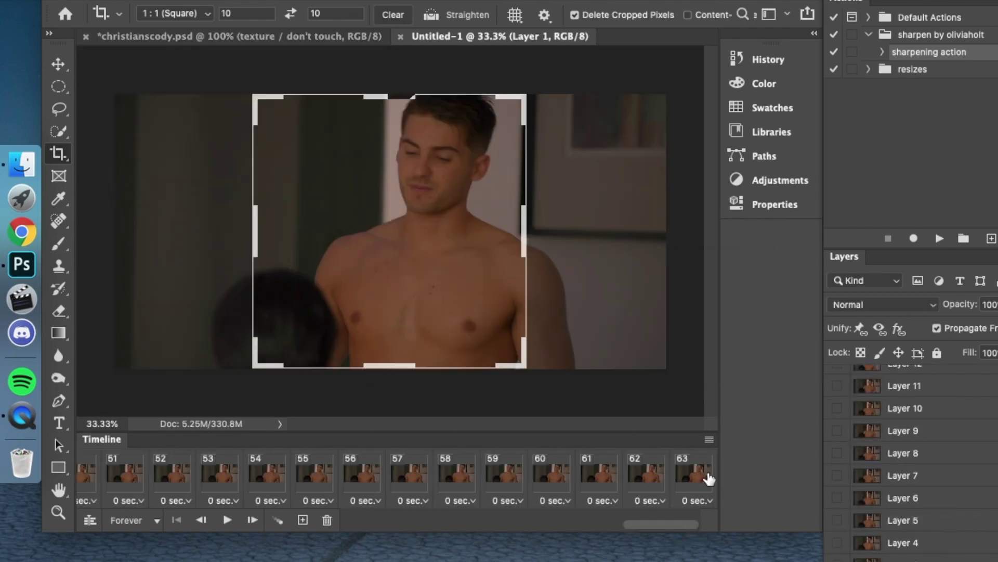
pyautogui.scroll(15, 925, 395)
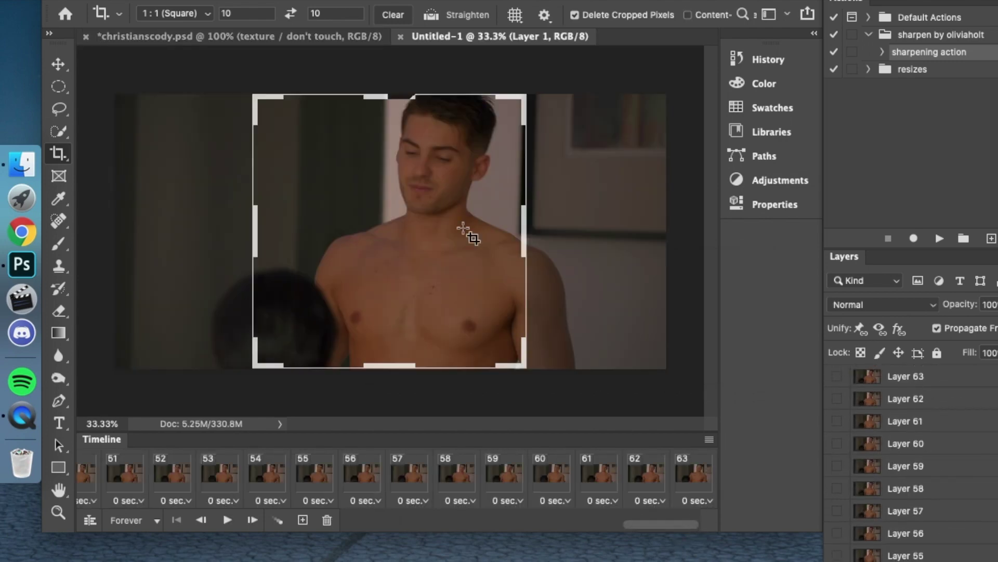
pyautogui.moveTo(468, 234); pyautogui.dragTo(395, 213)
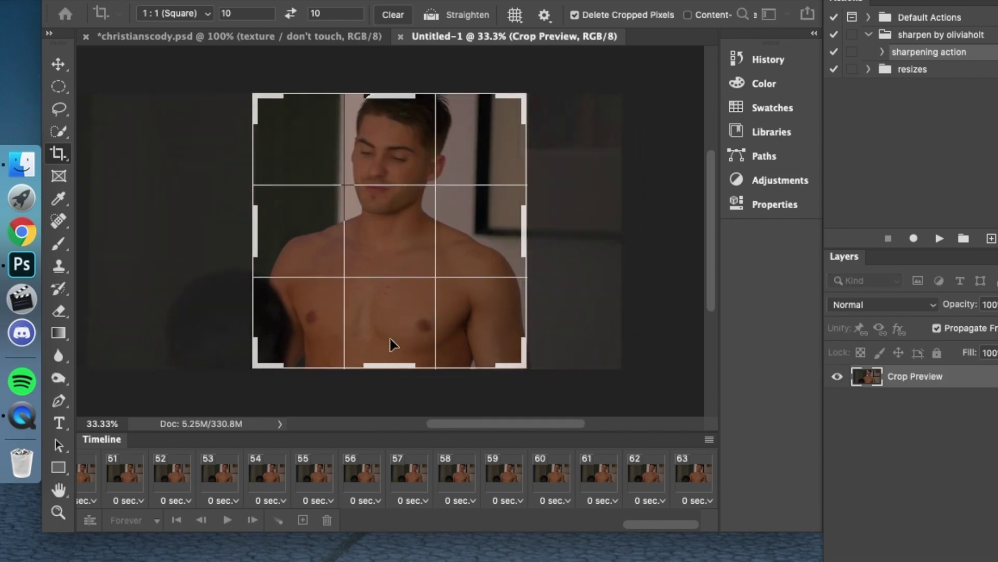
pyautogui.moveTo(385, 366); pyautogui.dragTo(387, 322)
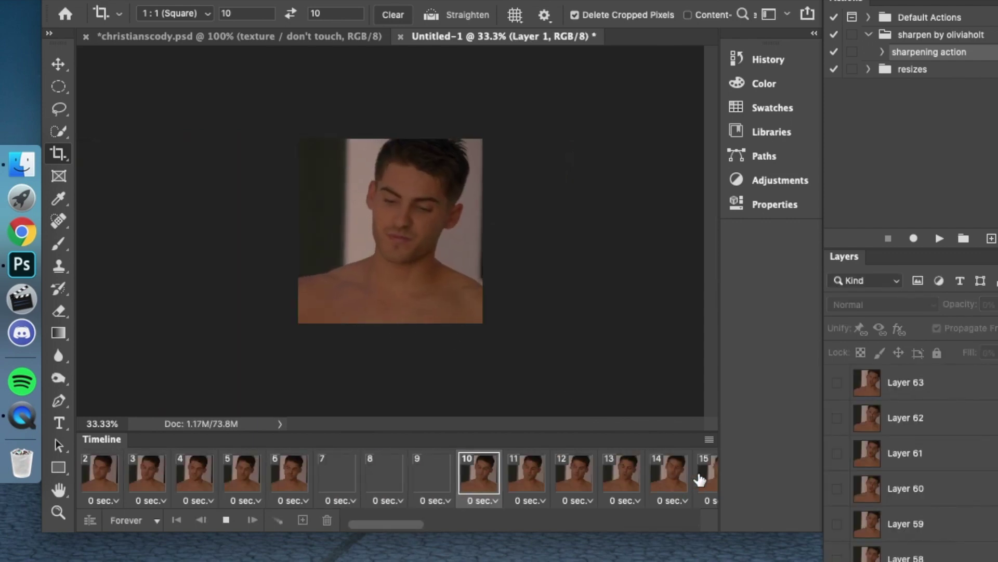
pyautogui.moveTo(296, 323); pyautogui.dragTo(308, 308)
pyautogui.press('Return')
pyautogui.press('space')
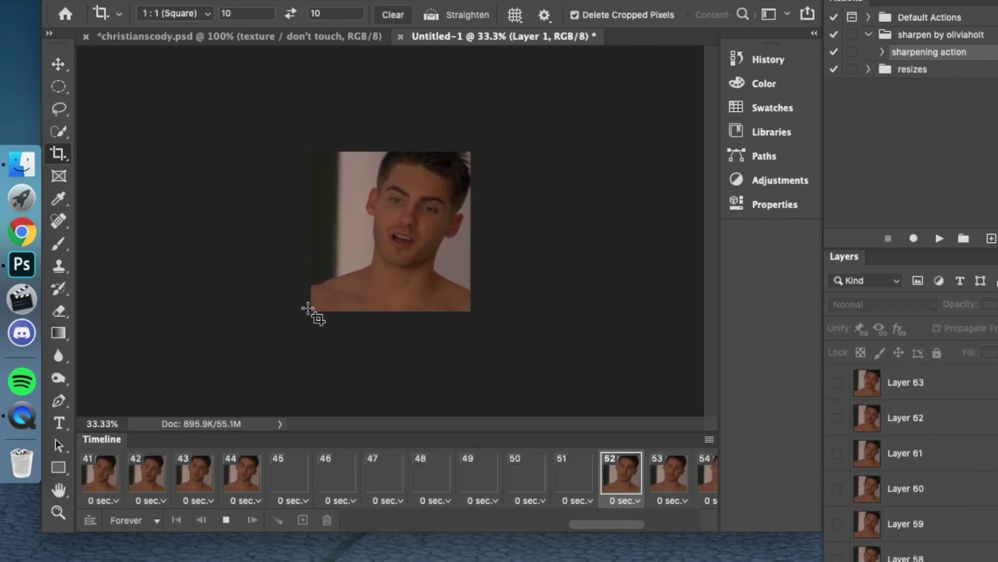
# Tighten the square crop around the face and preview the animation
pyautogui.moveTo(309, 310); pyautogui.dragTo(314, 301)
pyautogui.press('Return')
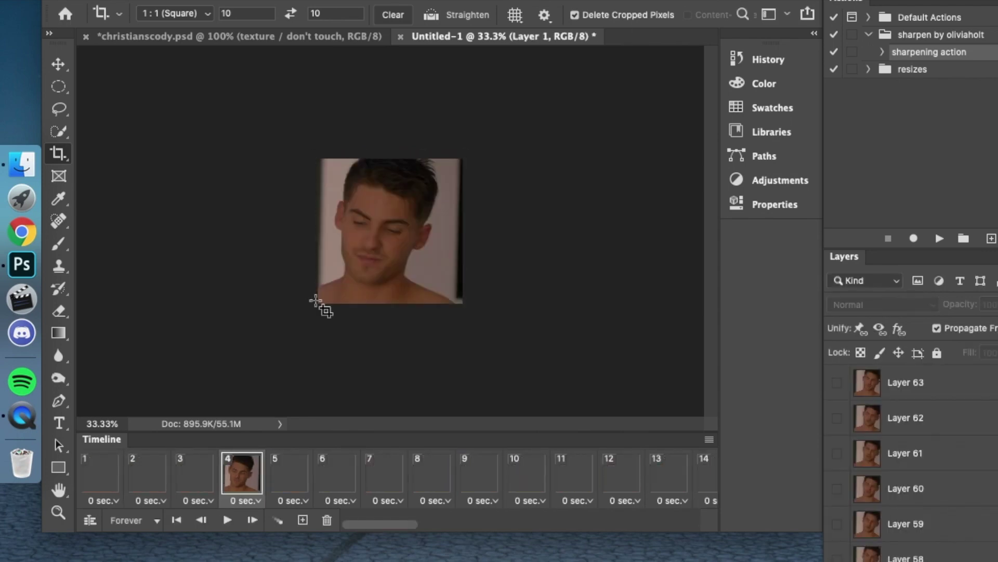
pyautogui.press('space')
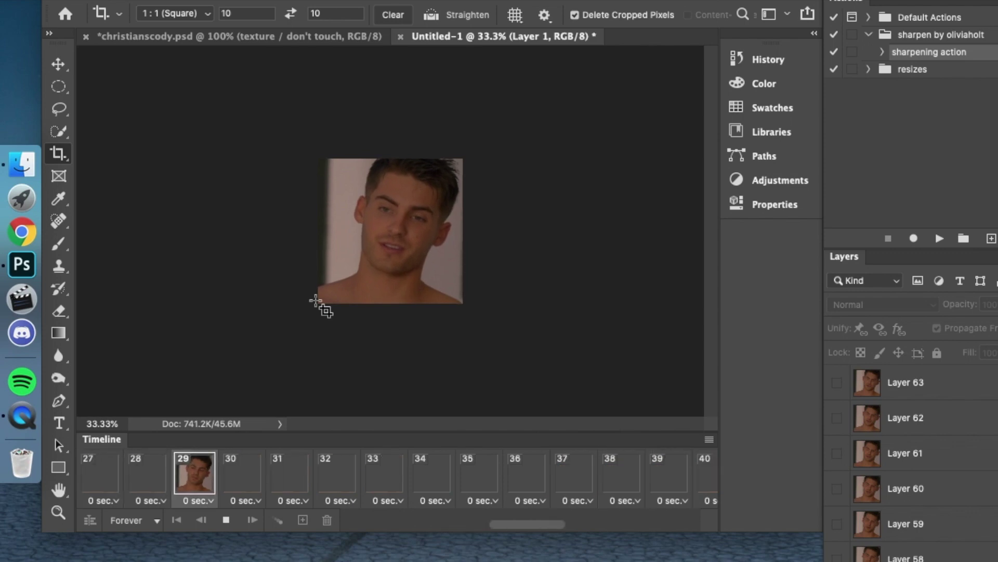
pyautogui.press('space')
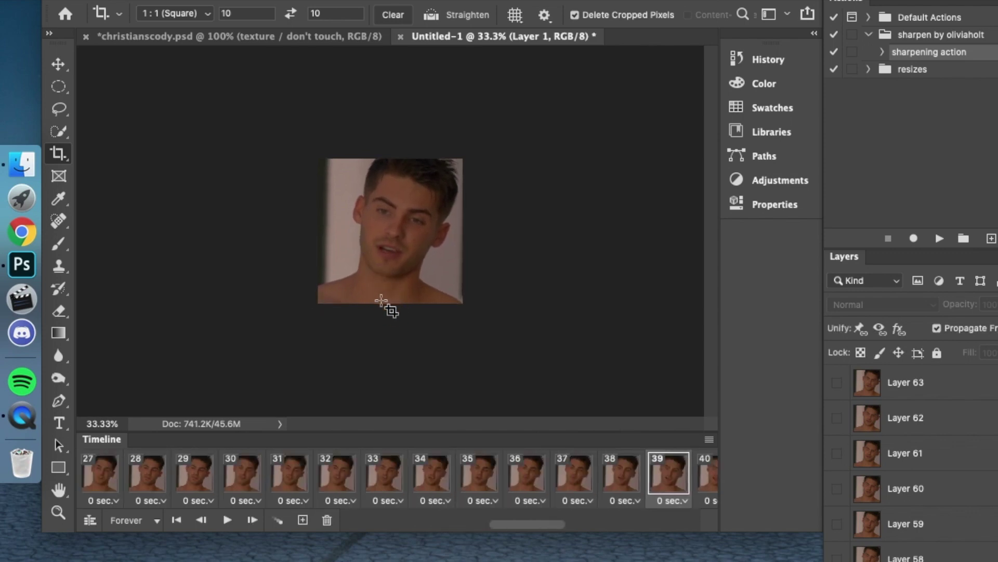
# Zoom in, trim the square crop's bottom and edges, apply it, and preview the final animation
pyautogui.click(385, 279)
pyautogui.press('super+equal')
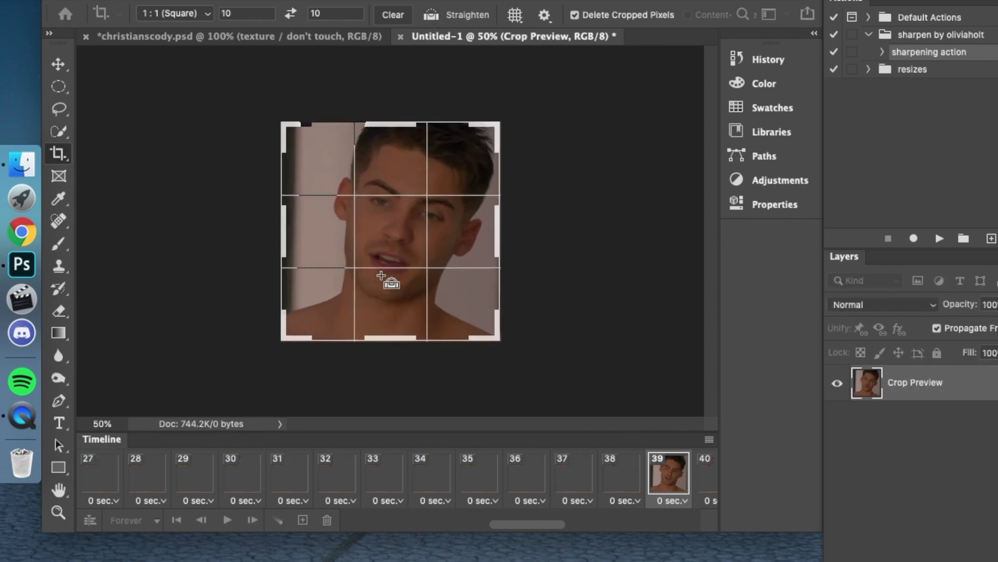
pyautogui.press('super+equal')
pyautogui.moveTo(390, 374); pyautogui.dragTo(390, 363)
pyautogui.press('super+equal')
pyautogui.press('super+equal')
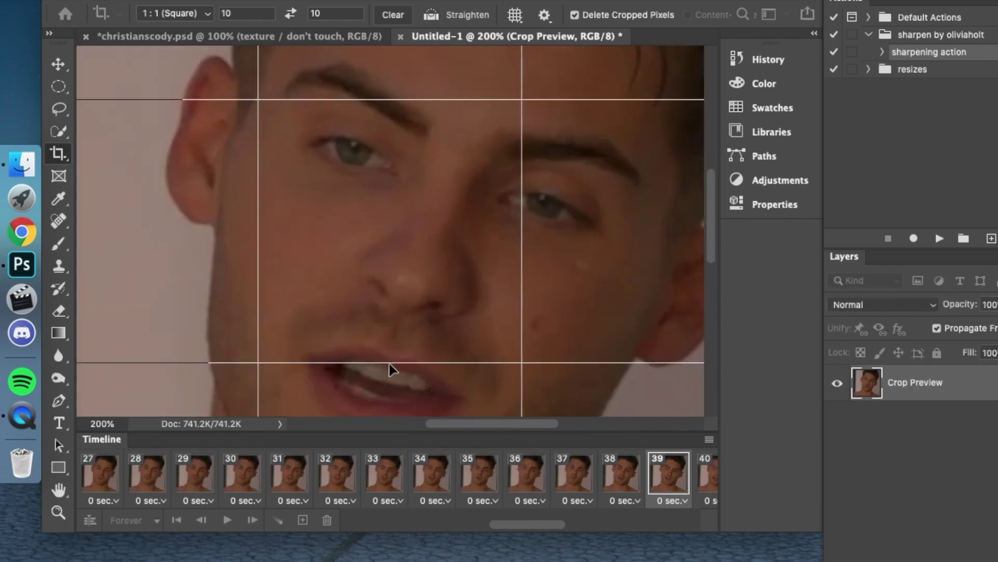
pyautogui.hscroll(5, 512, 345)
pyautogui.moveTo(390, 291); pyautogui.dragTo(379, 297)
pyautogui.press('Return')
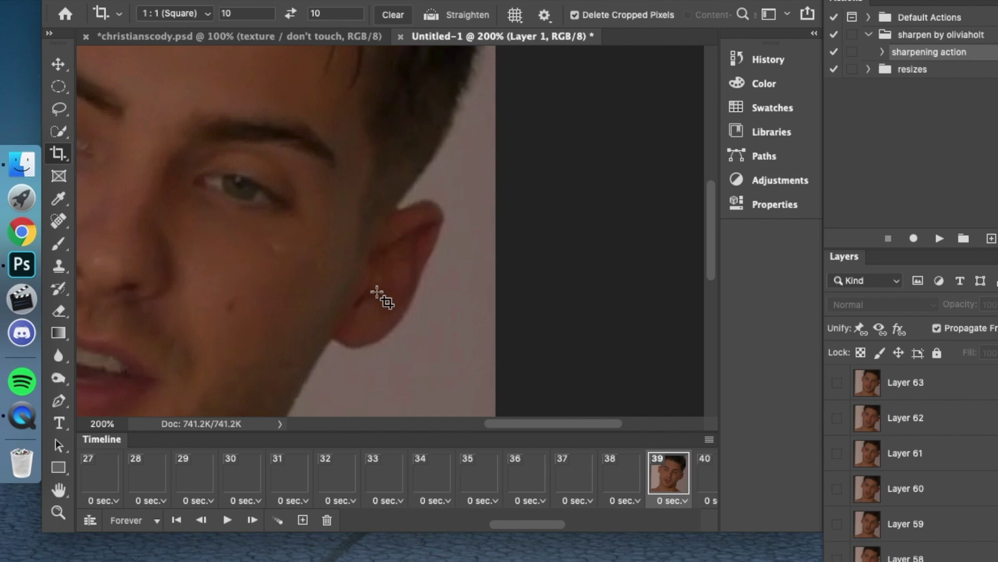
pyautogui.press('super+minus')
pyautogui.press('super+minus')
pyautogui.press('super+minus')
pyautogui.press('super+minus')
pyautogui.press('space')
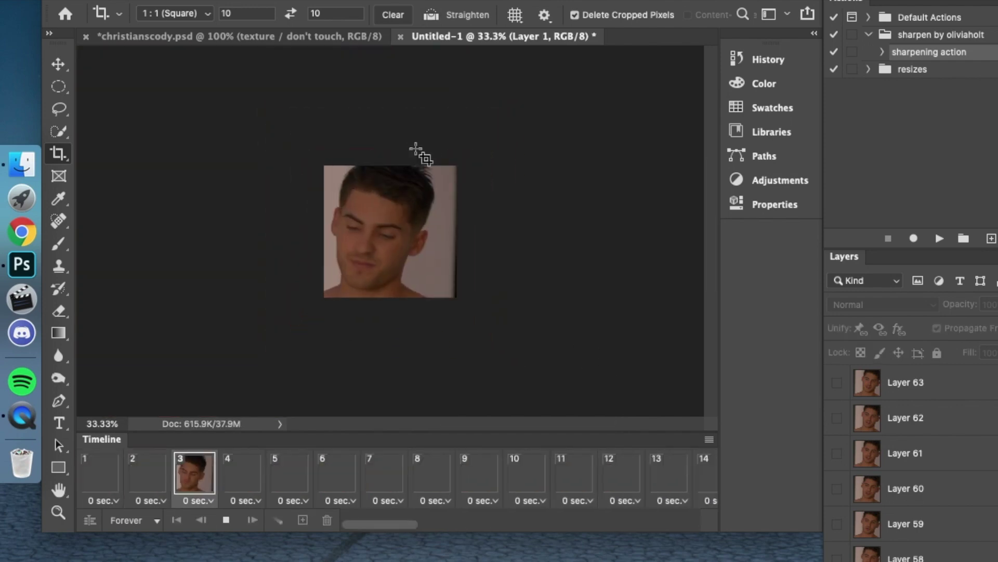
pyautogui.press('space')
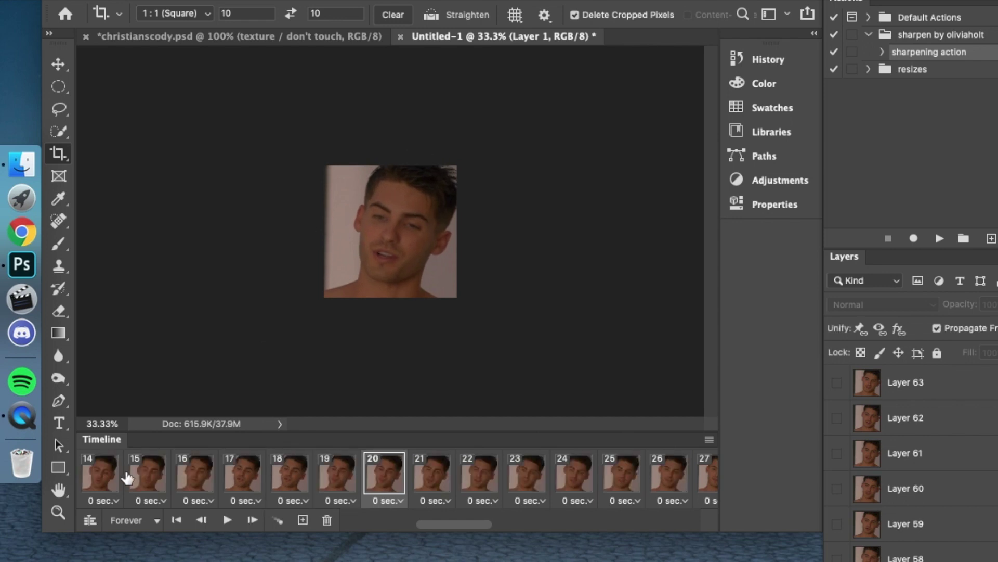
pyautogui.moveTo(110, 479); pyautogui.dragTo(710, 479)
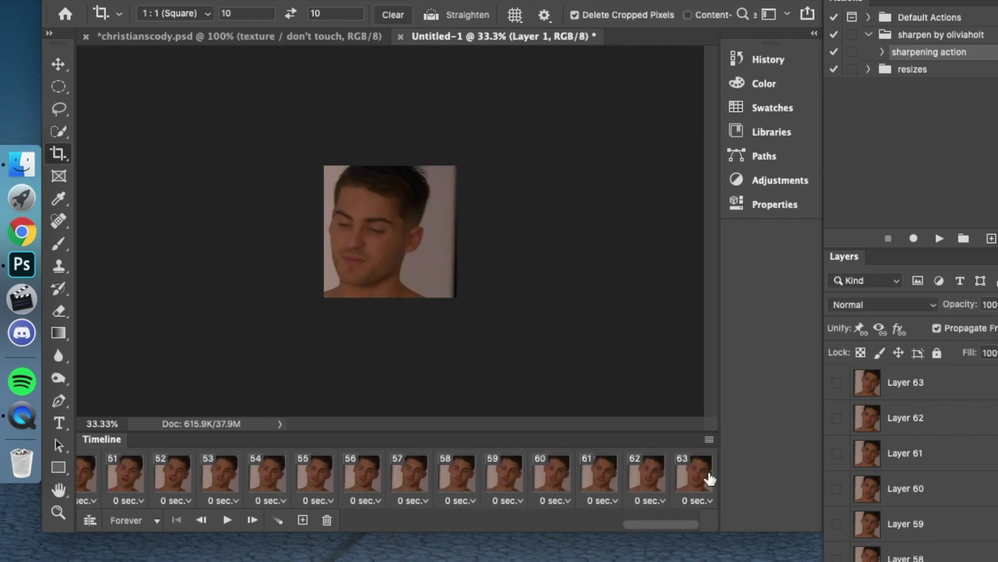
# Resize the image to 70 × 70 px using Image Size
pyautogui.press('super+equal')
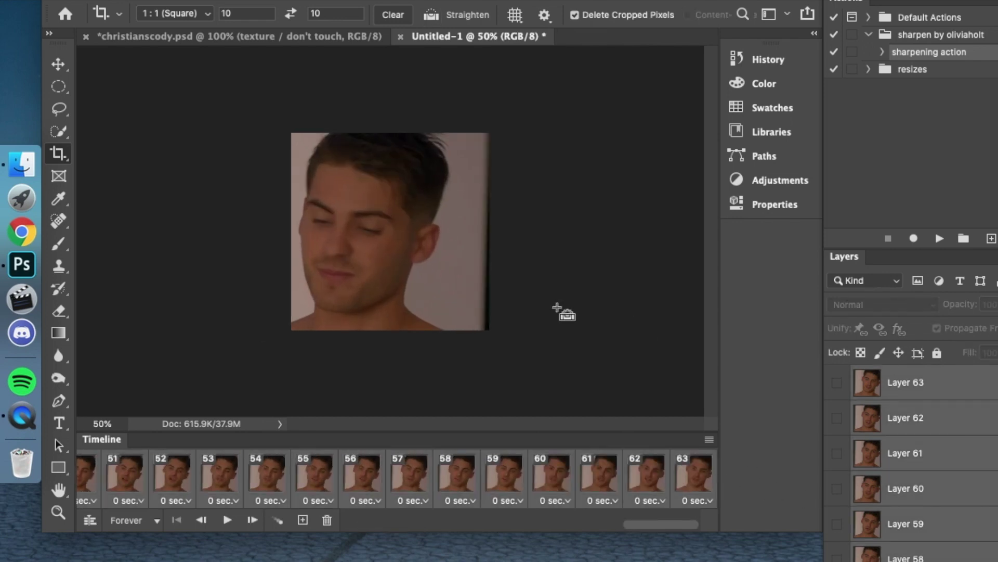
pyautogui.press('super+equal')
pyautogui.press('super+equal')
pyautogui.click(236, 14)
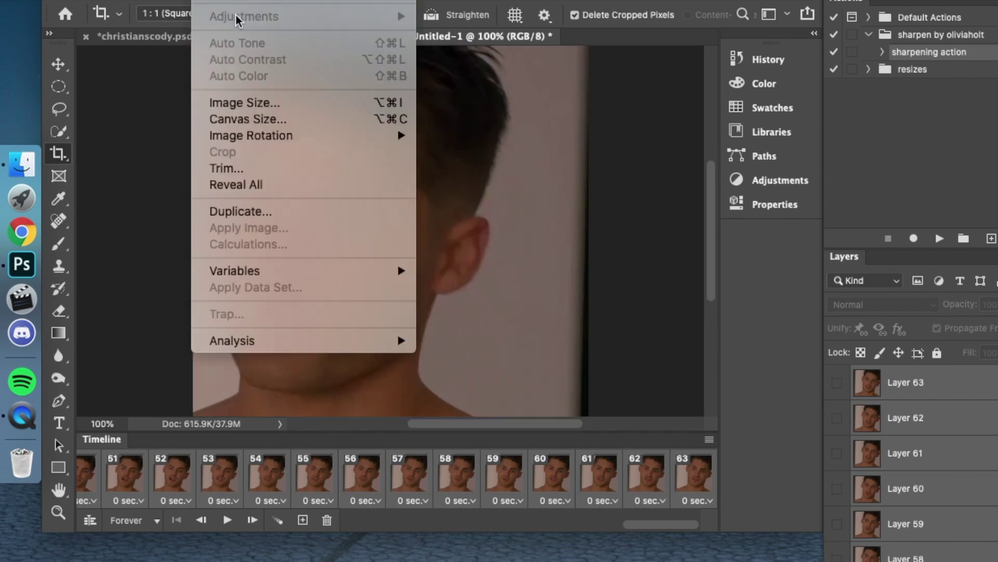
pyautogui.click(267, 106)
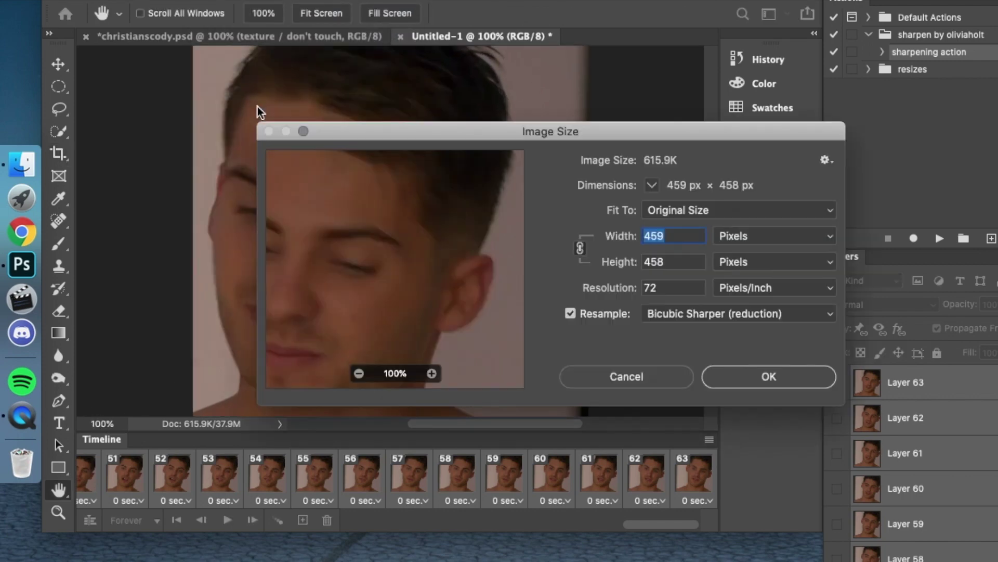
pyautogui.write('70')
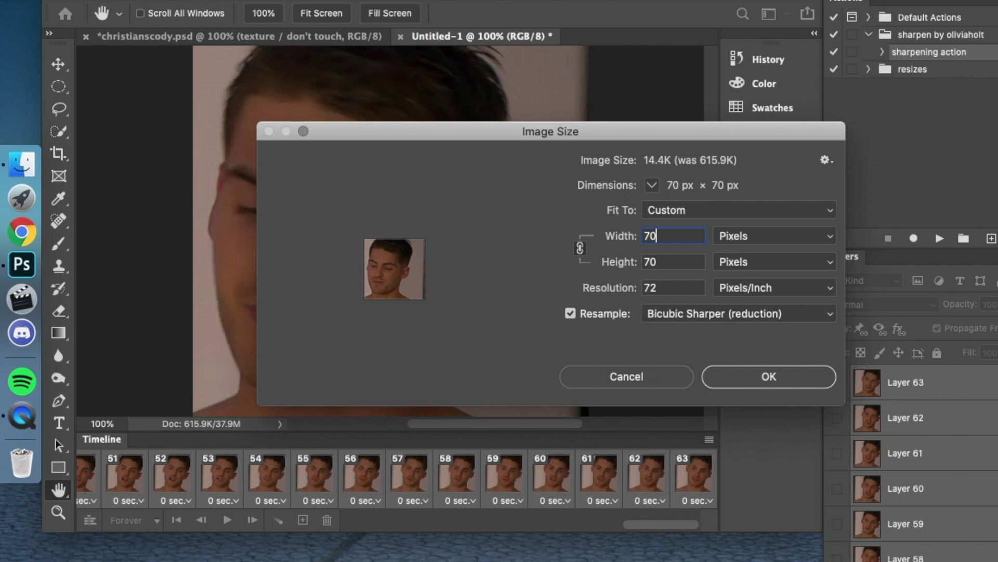
pyautogui.press('Return')
pyautogui.press('c')
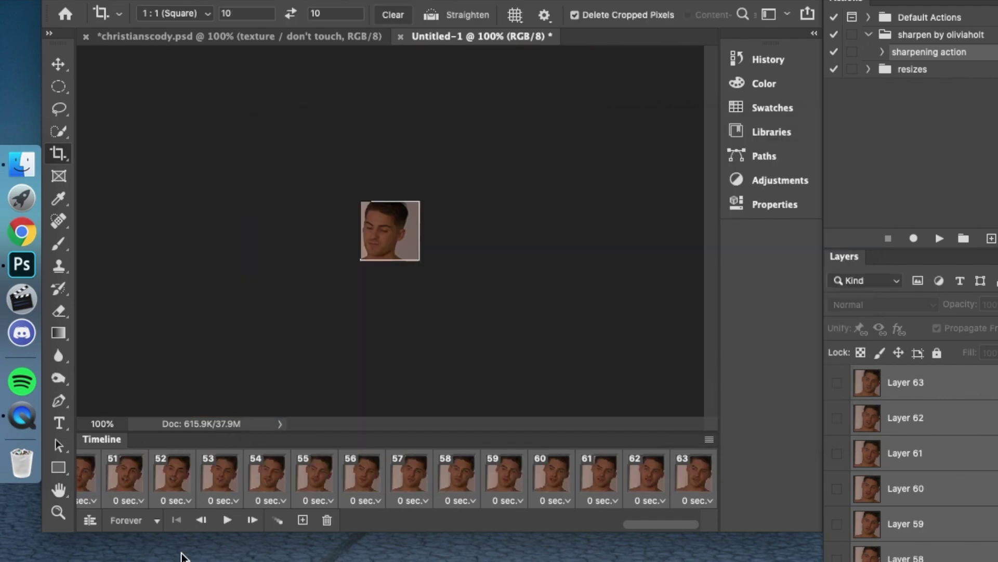
# Convert the frames to a video timeline and smart object, then run the 'sharpening action' on them
pyautogui.click(90, 520)
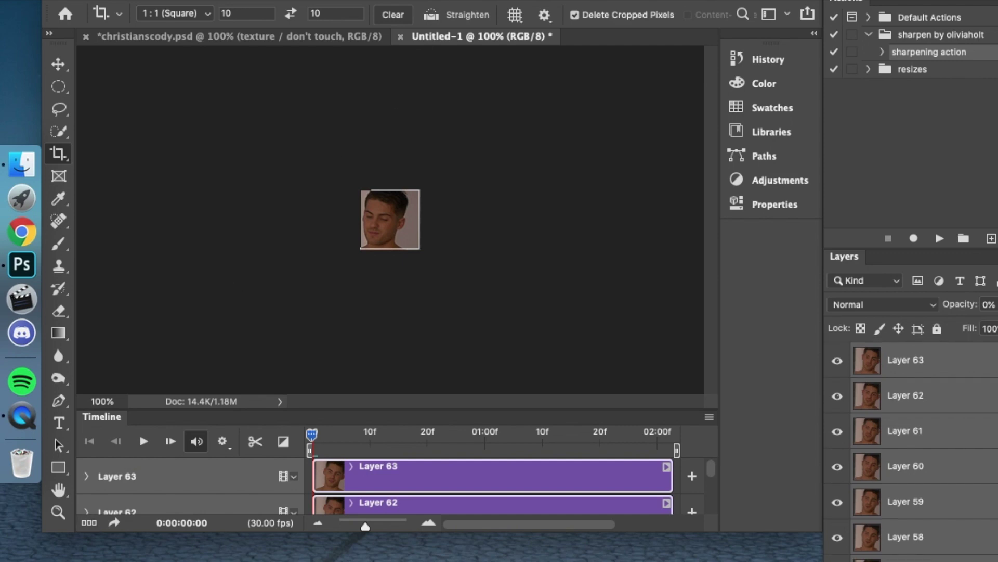
pyautogui.click(403, 1)
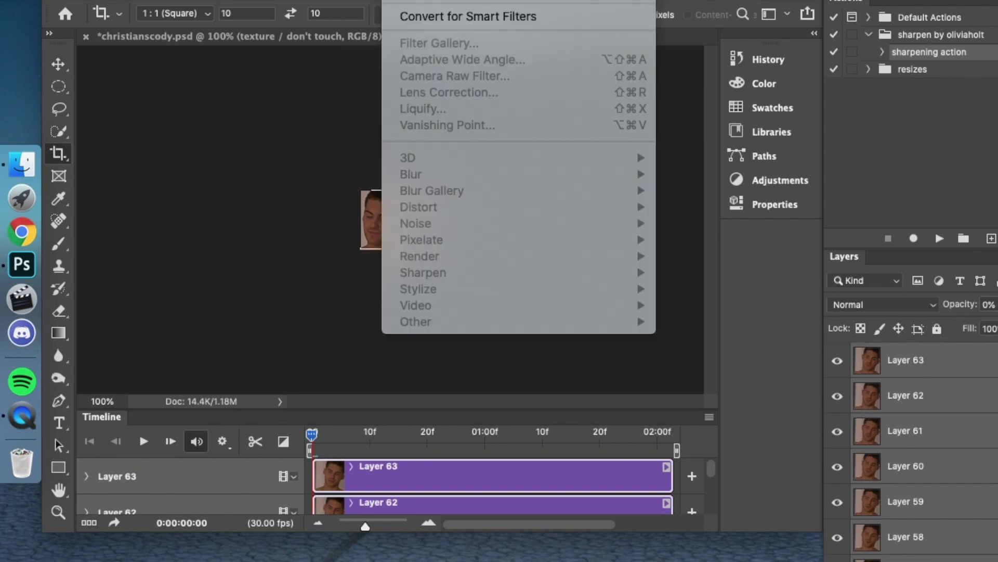
pyautogui.click(424, 17)
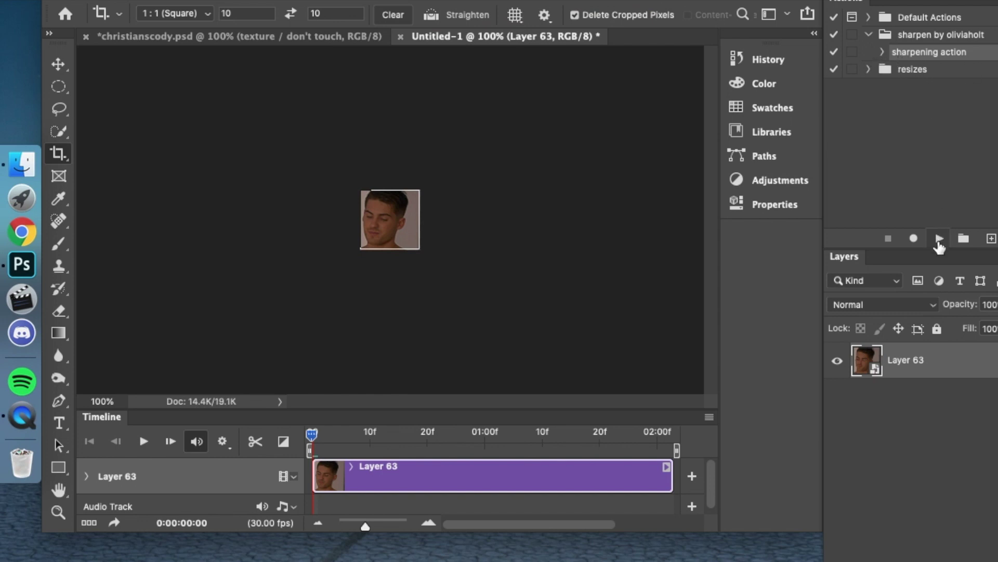
pyautogui.click(940, 240)
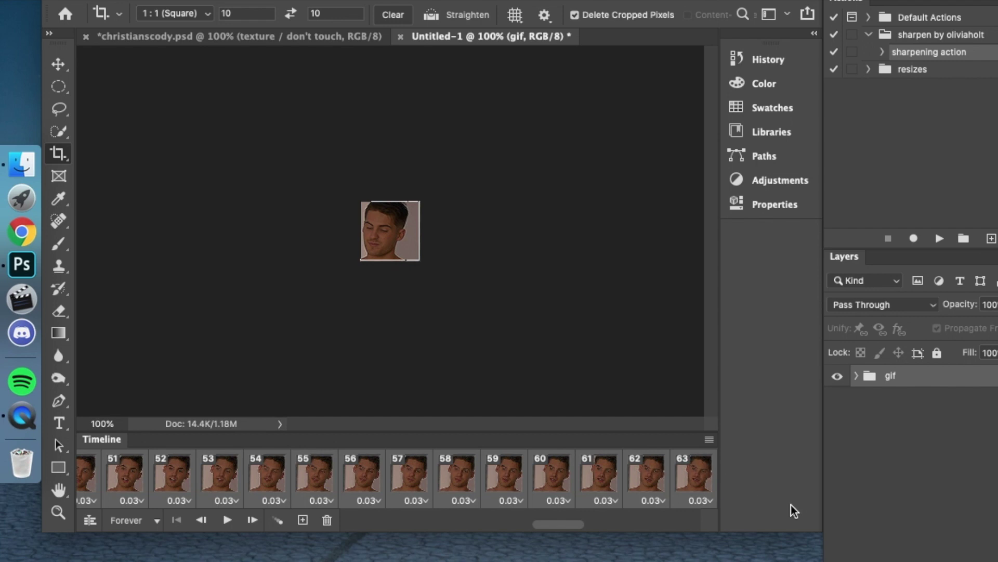
# Give every animation frame a custom 0.05-second delay instead of 0.03
pyautogui.click(702, 500)
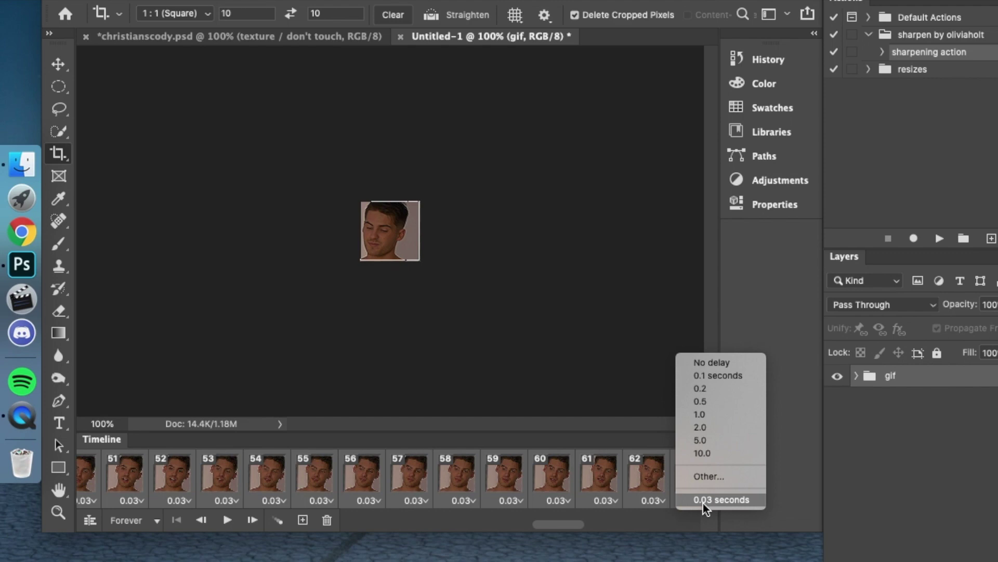
pyautogui.click(706, 475)
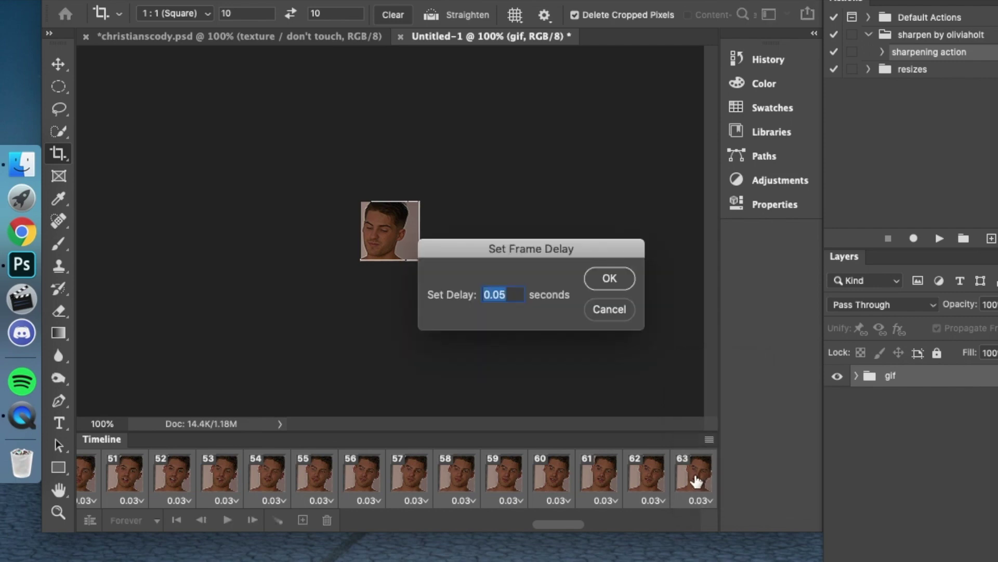
pyautogui.click(603, 279)
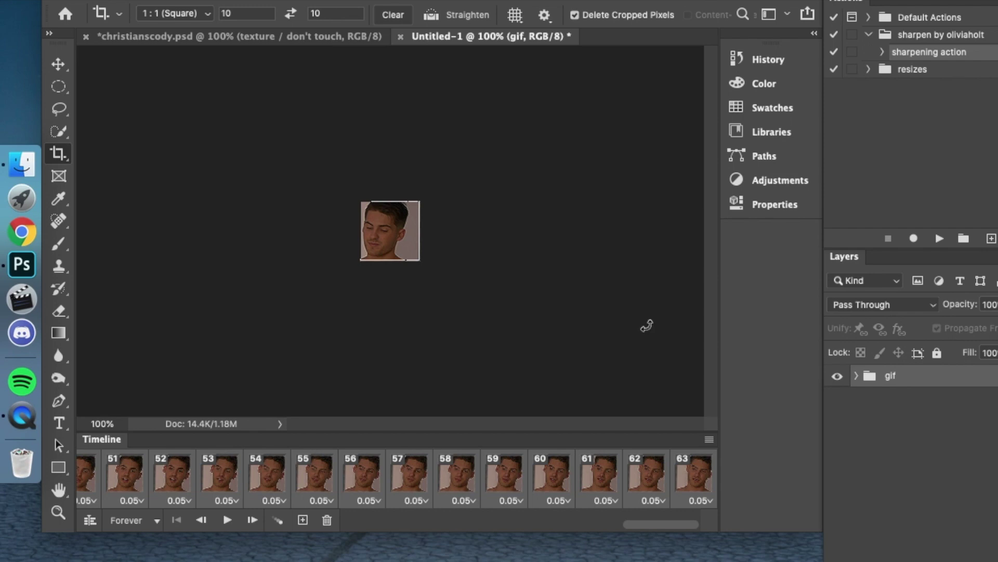
# Drag the 'texture / don't touch' layer into Untitled-1 above the gif group and check both documents
pyautogui.moveTo(647, 325); pyautogui.dragTo(948, 383)
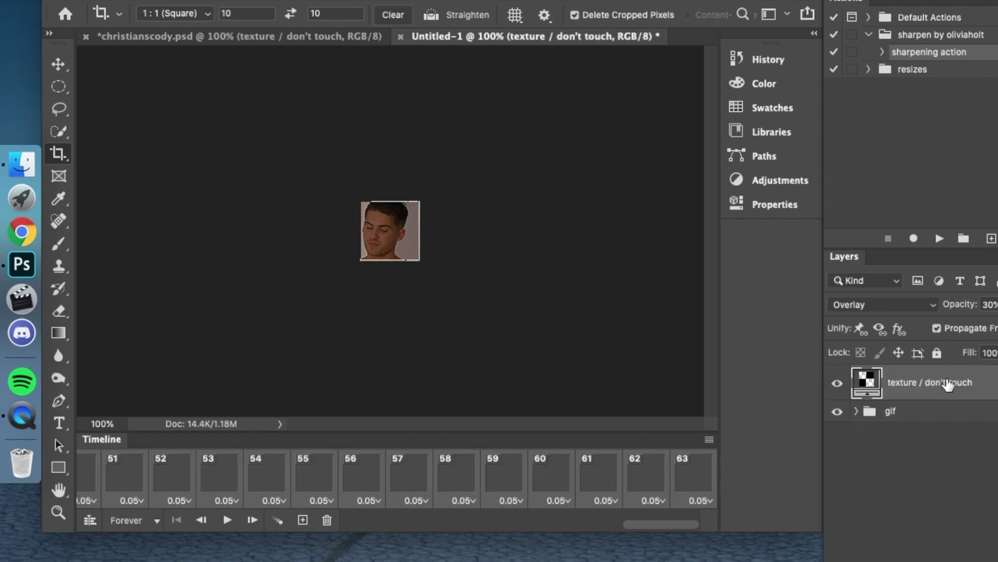
pyautogui.click(898, 414)
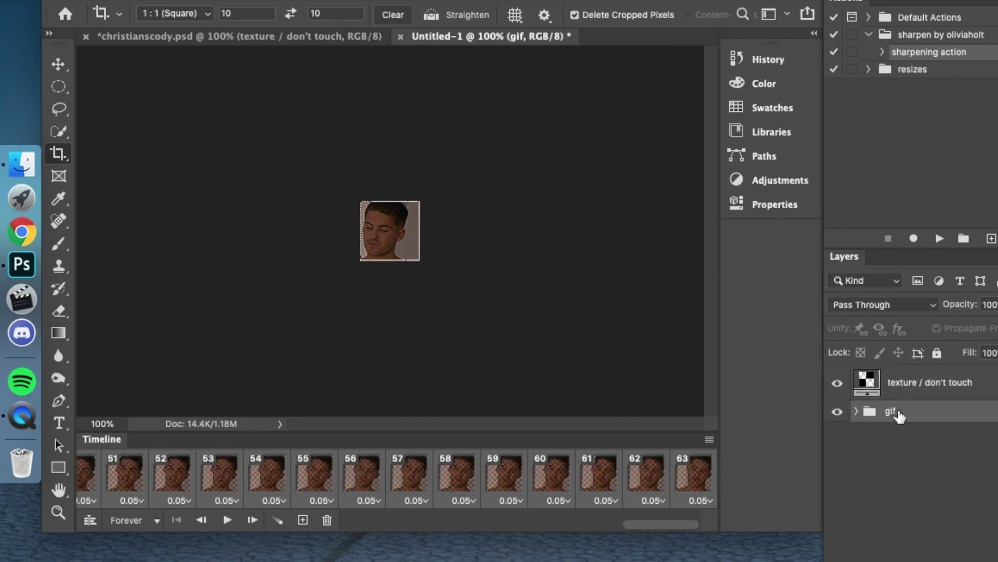
pyautogui.click(253, 36)
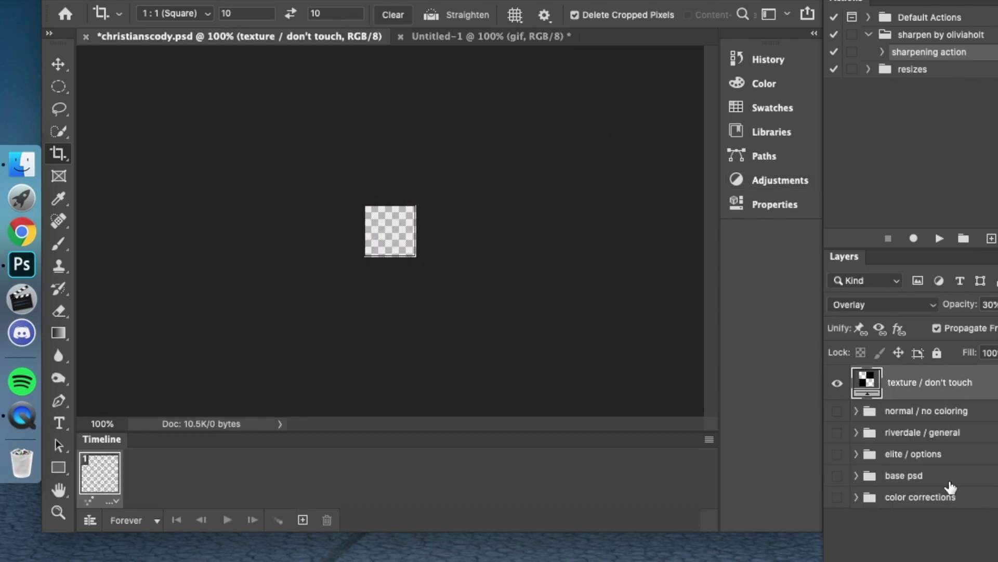
pyautogui.click(510, 33)
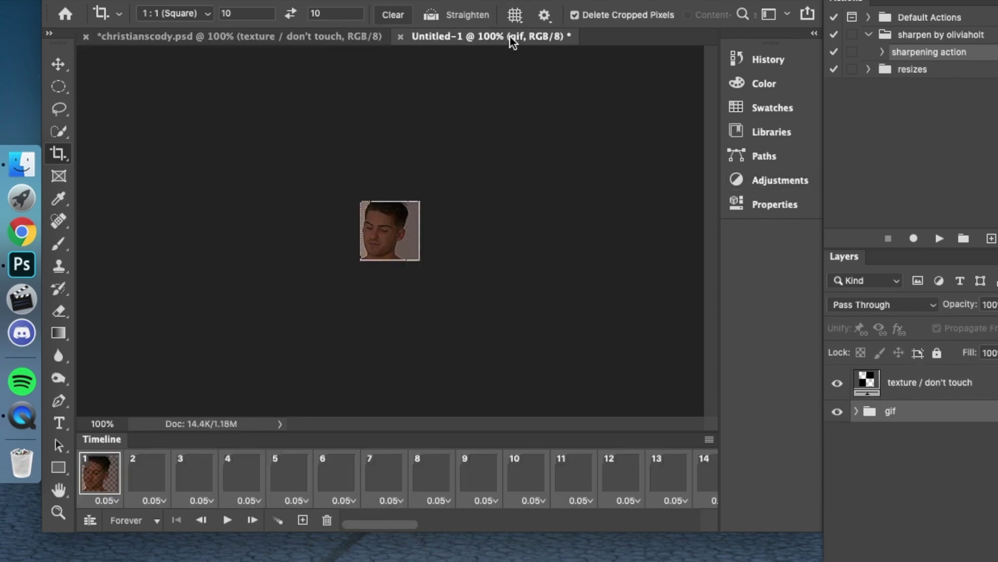
# Add a Levels adjustment layer with black input 20 and midtones 1.42
pyautogui.click(758, 179)
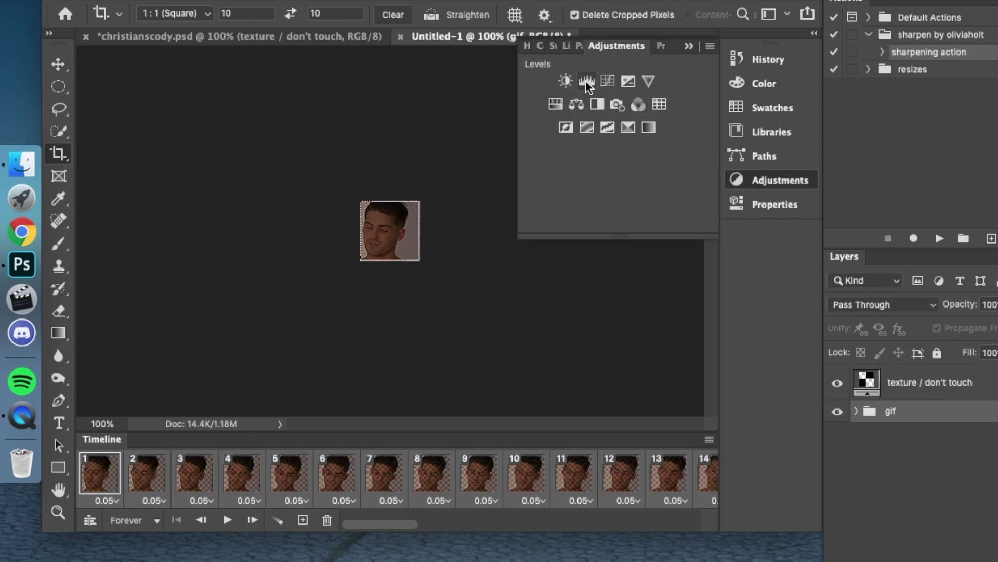
pyautogui.click(587, 82)
pyautogui.scroll(-3, 644, 179)
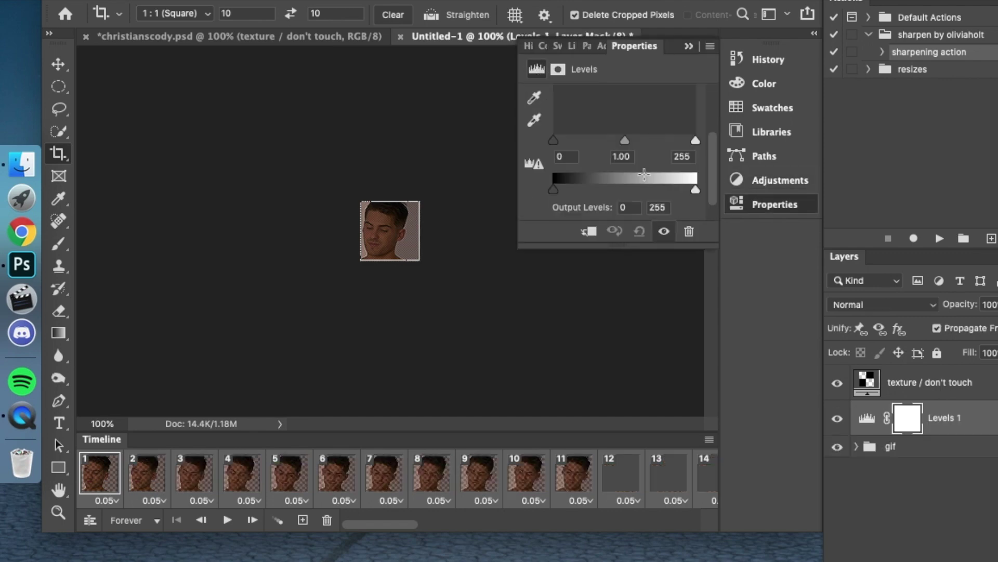
pyautogui.scroll(1, 635, 147)
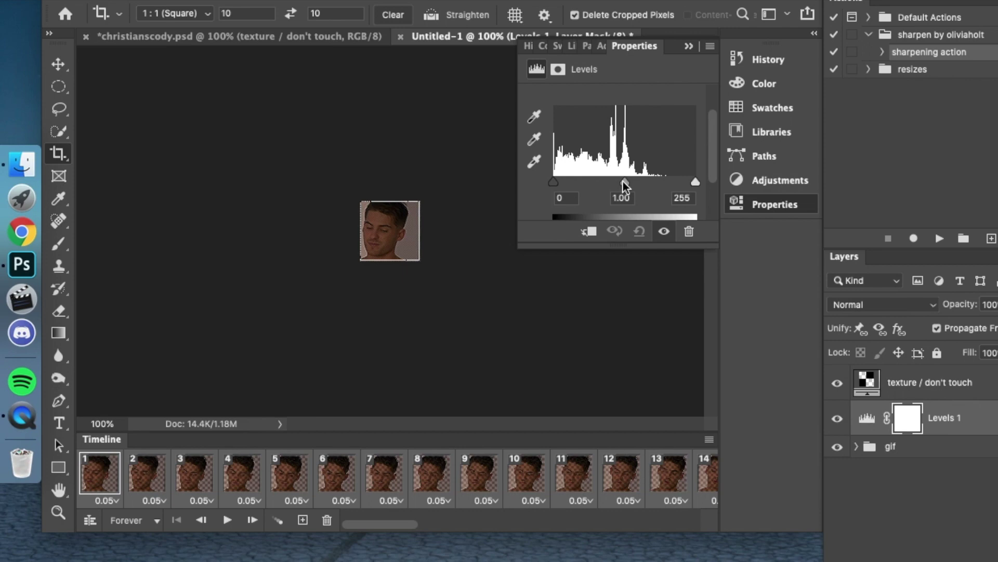
pyautogui.moveTo(623, 180); pyautogui.dragTo(566, 182)
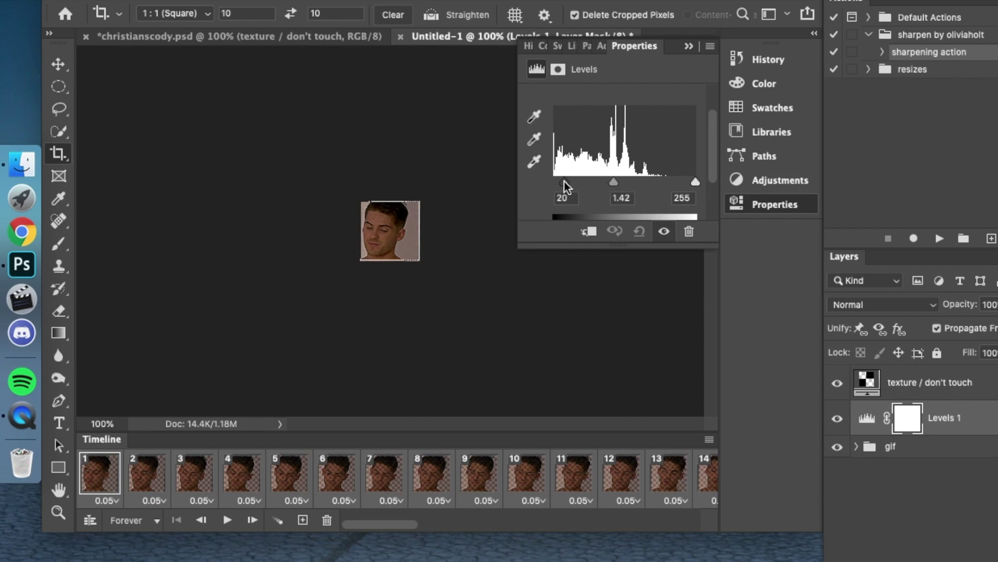
pyautogui.click(775, 180)
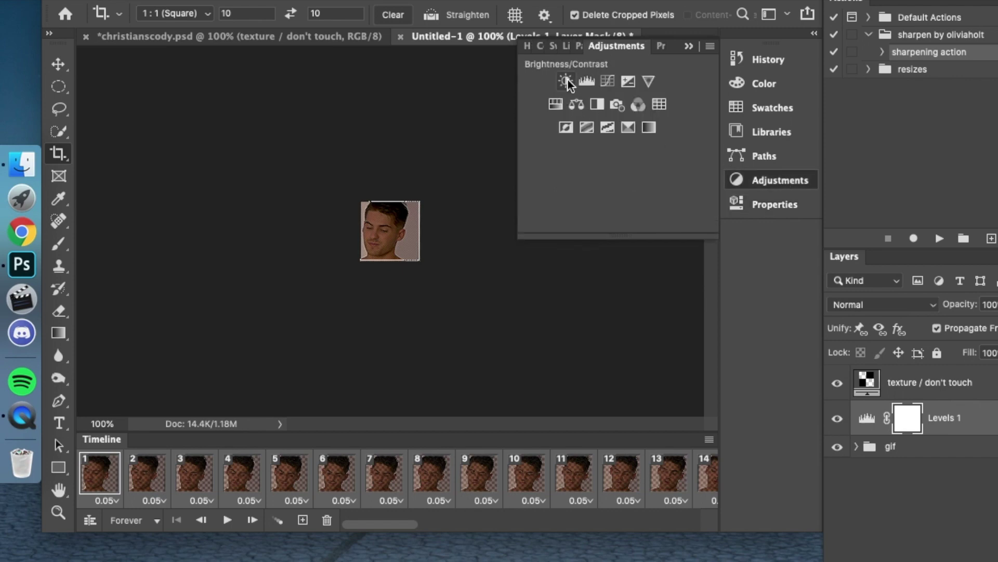
# Add a Brightness/Contrast layer with Brightness 49 and Contrast 35
pyautogui.click(567, 80)
pyautogui.moveTo(614, 147); pyautogui.dragTo(638, 147)
pyautogui.moveTo(612, 179); pyautogui.dragTo(640, 177)
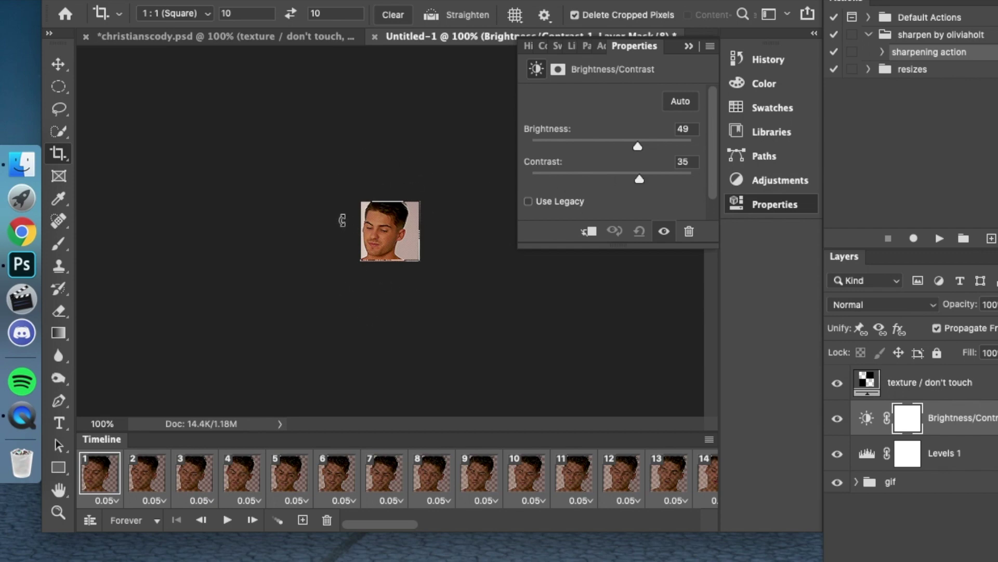
# Add a Color Balance layer setting midtones to Cyan/Red −17 and Yellow/Blue +17
pyautogui.click(768, 179)
pyautogui.click(575, 104)
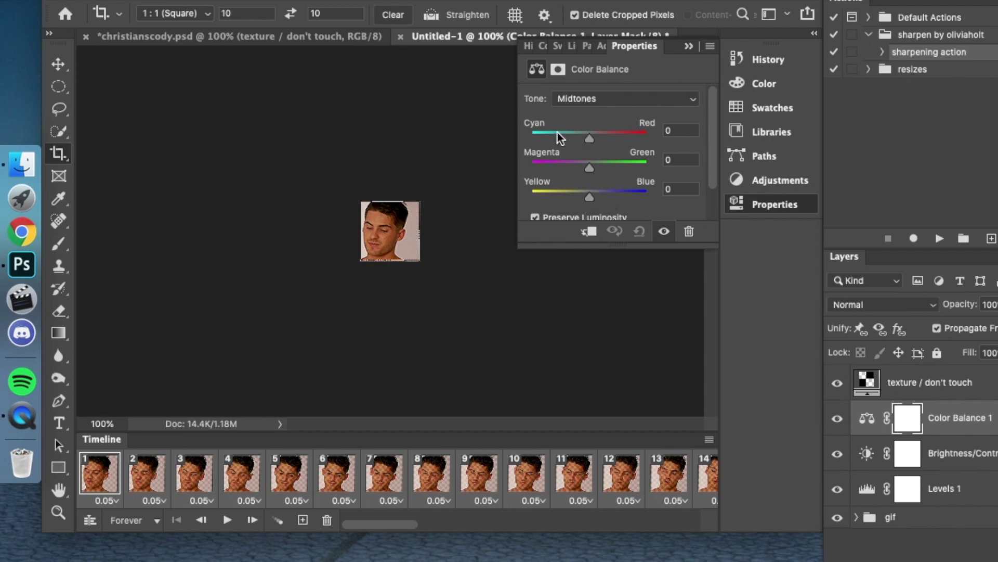
pyautogui.moveTo(589, 199); pyautogui.dragTo(600, 196)
pyautogui.moveTo(591, 139); pyautogui.dragTo(580, 139)
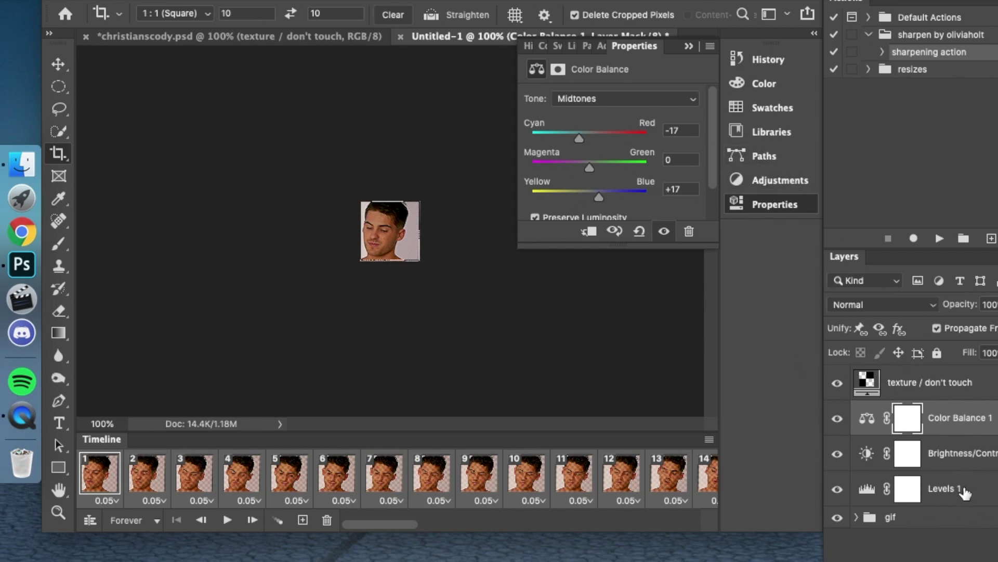
# Add another Brightness/Contrast layer with Brightness 7 and Contrast 35
pyautogui.click(778, 180)
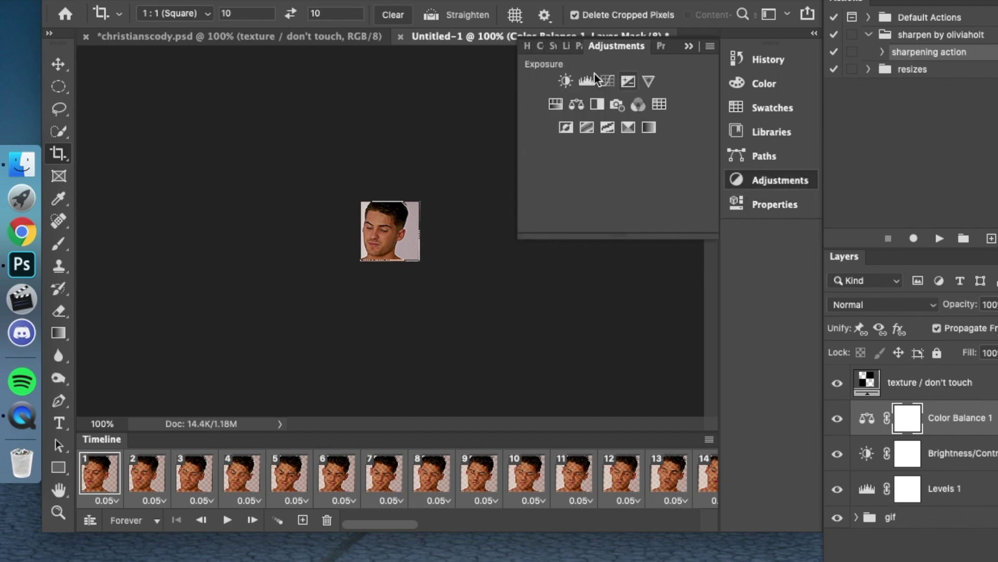
pyautogui.click(564, 79)
pyautogui.moveTo(613, 144); pyautogui.dragTo(615, 143)
pyautogui.moveTo(615, 180)
pyautogui.mouseDown()
pyautogui.moveTo(641, 180)
pyautogui.moveTo(590, 193)
pyautogui.moveTo(600, 192)
pyautogui.mouseUp()
# Add a second Color Balance layer pushing midtones further toward cyan/blue and slightly toward magenta
pyautogui.click(780, 180)
pyautogui.click(578, 117)
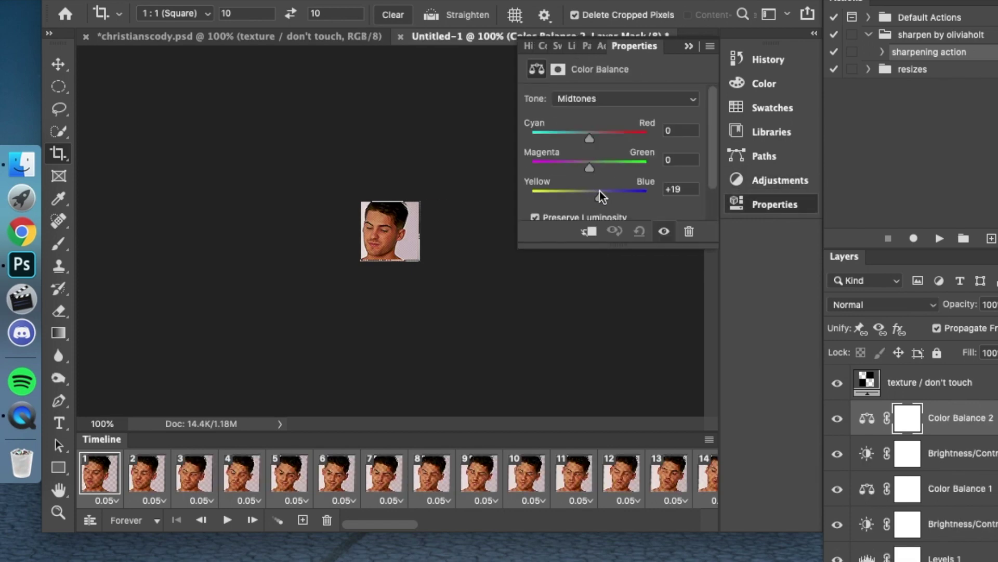
pyautogui.moveTo(588, 139); pyautogui.dragTo(579, 139)
pyautogui.moveTo(587, 163); pyautogui.dragTo(588, 163)
# Add a third Brightness/Contrast layer with Contrast raised to 12
pyautogui.click(782, 181)
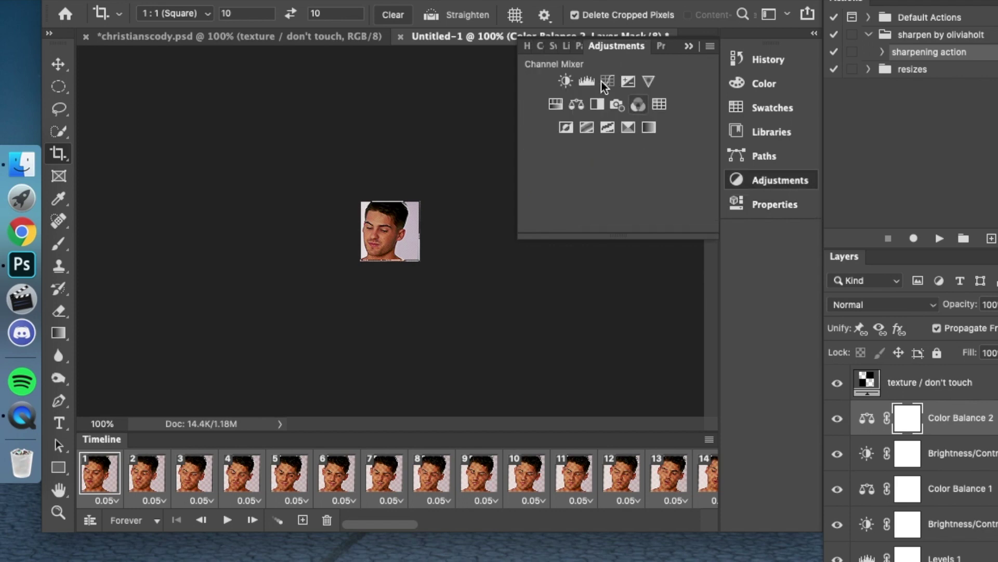
pyautogui.click(565, 80)
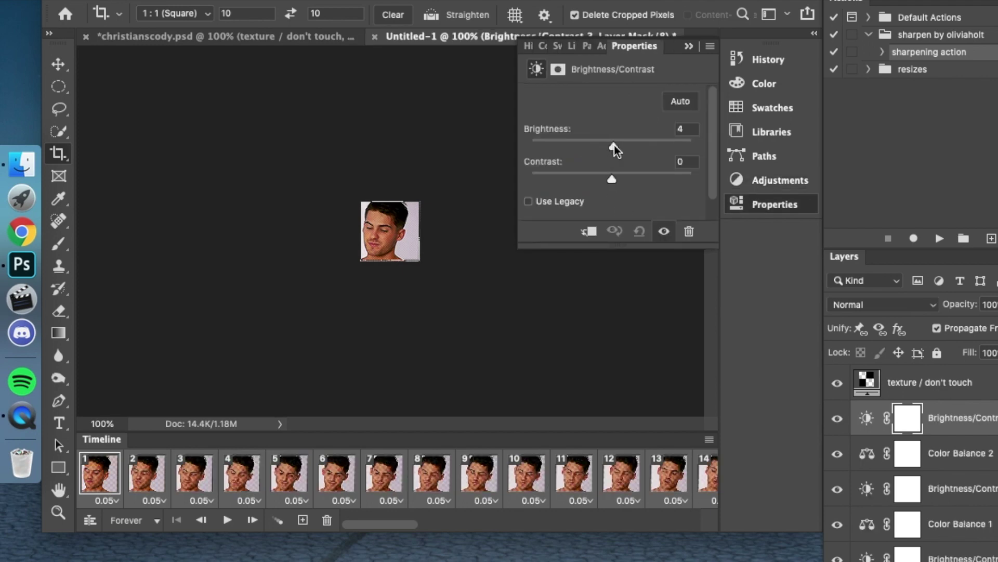
pyautogui.moveTo(612, 179); pyautogui.dragTo(621, 176)
# Add another Color Balance layer with midtones at Cyan/Red −8 and Yellow/Blue +5
pyautogui.click(772, 180)
pyautogui.click(579, 104)
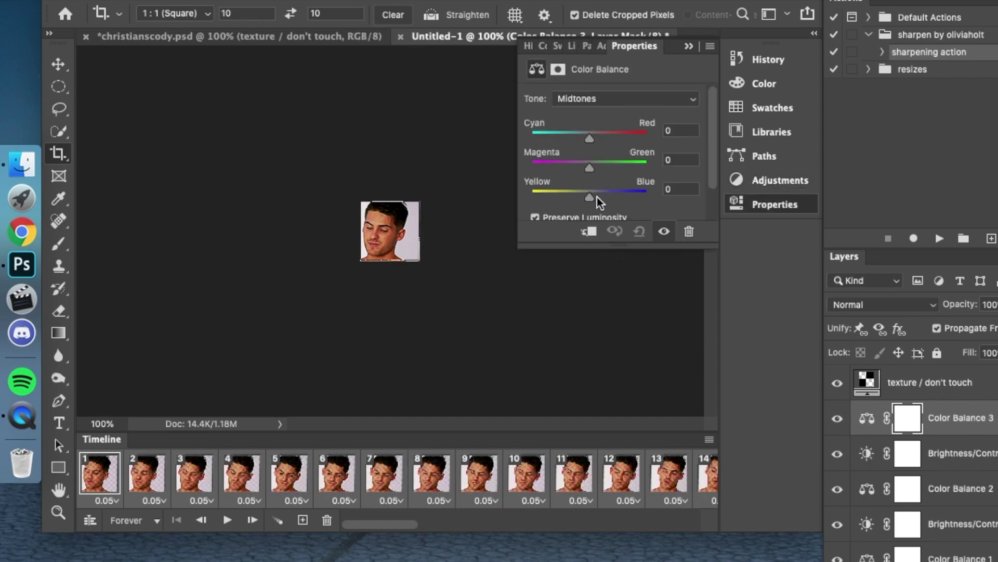
pyautogui.moveTo(589, 195); pyautogui.dragTo(591, 193)
pyautogui.moveTo(587, 134); pyautogui.dragTo(585, 133)
pyautogui.moveTo(594, 197); pyautogui.dragTo(592, 196)
pyautogui.click(689, 46)
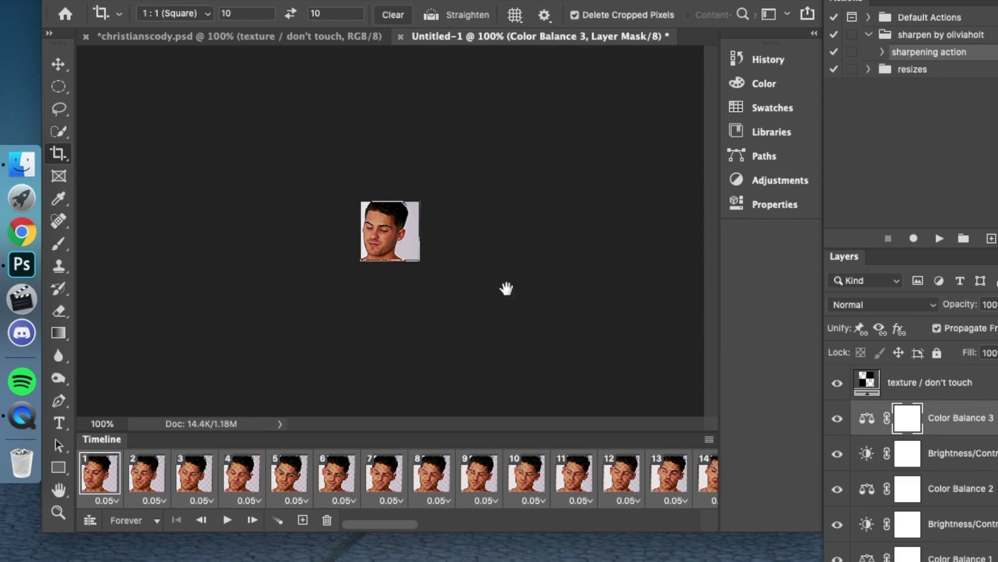
# Play the animation preview from the first frame to review the look
pyautogui.press('space')
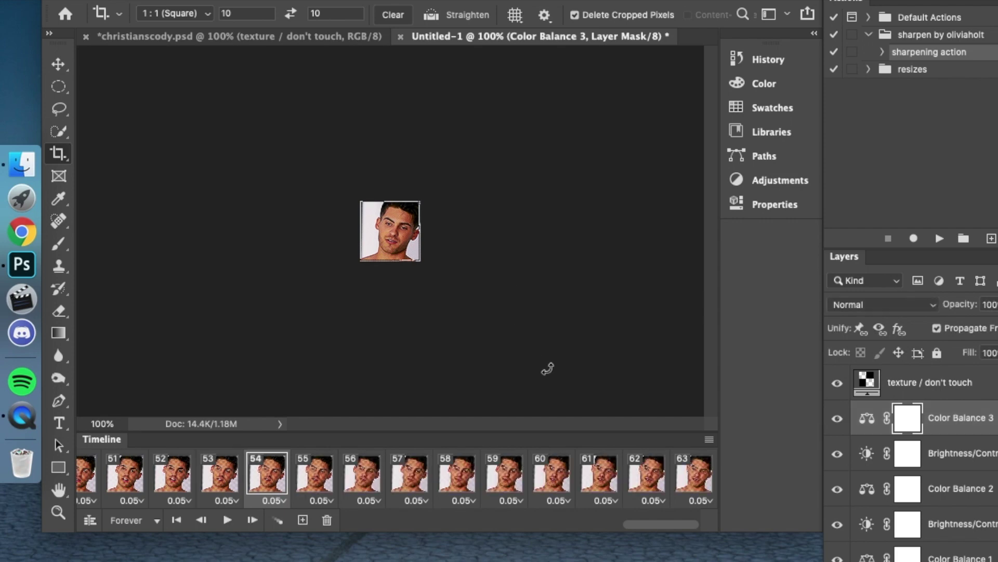
pyautogui.press('space')
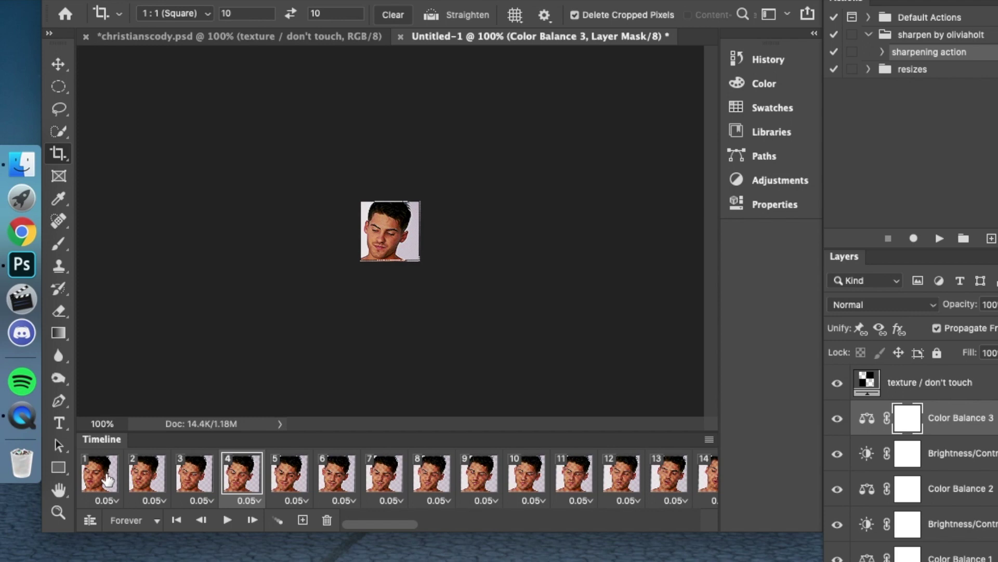
pyautogui.click(108, 478)
pyautogui.hscroll(15, 691, 517)
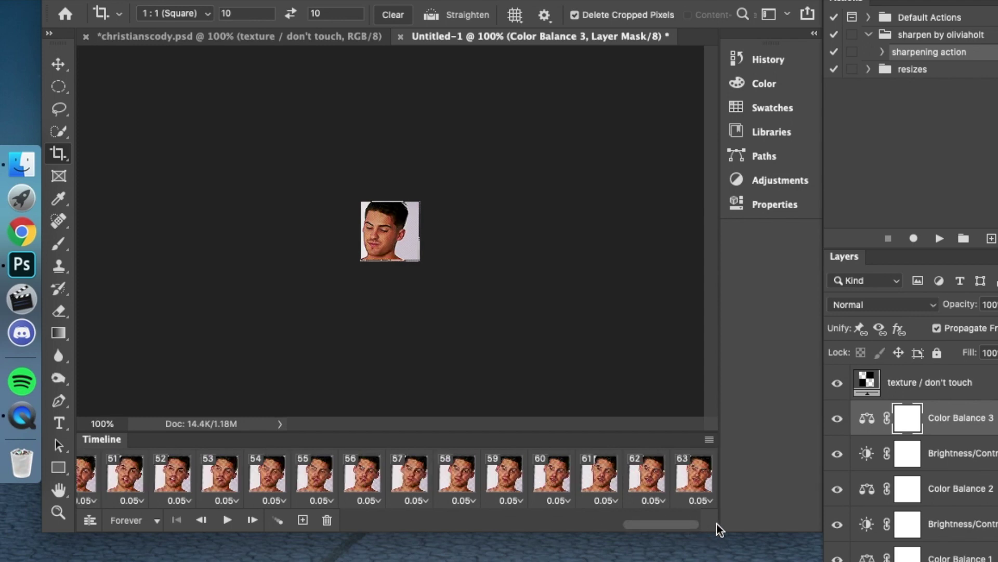
pyautogui.press('space')
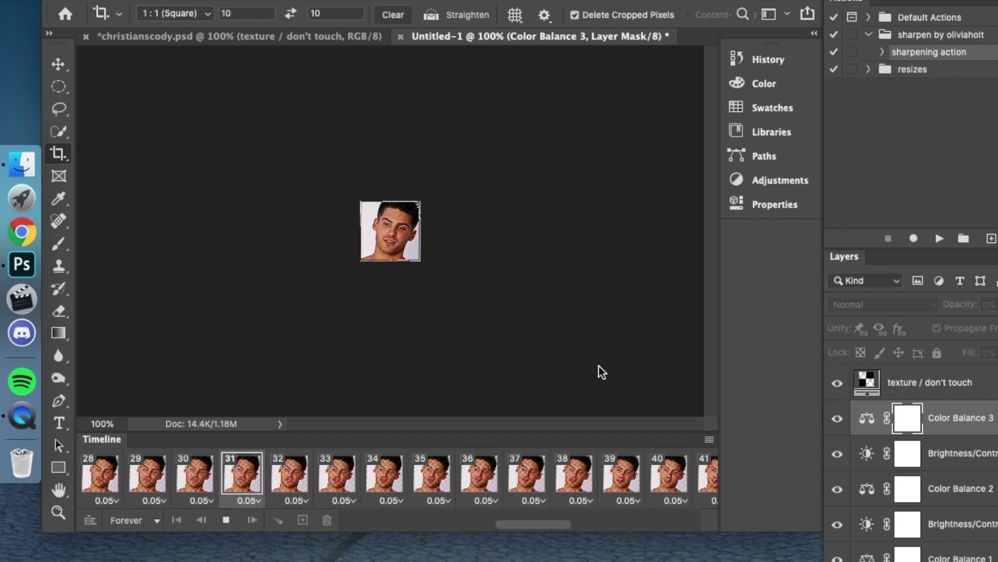
pyautogui.press('space')
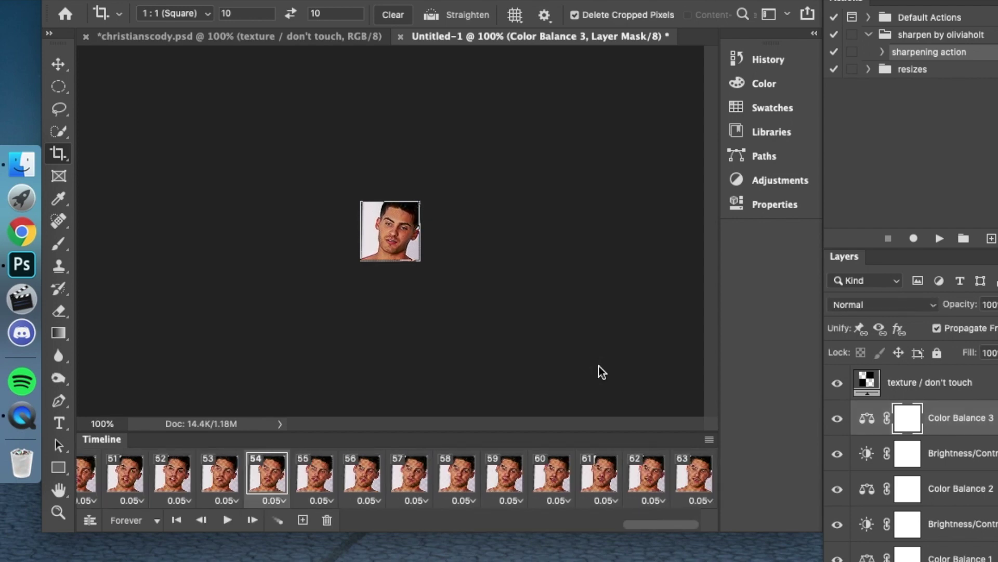
# Group the texture and all adjustment layers into Group 1 above the gif folder
pyautogui.click(956, 385)
pyautogui.scroll(-2, 957, 395)
pyautogui.press('super+g')
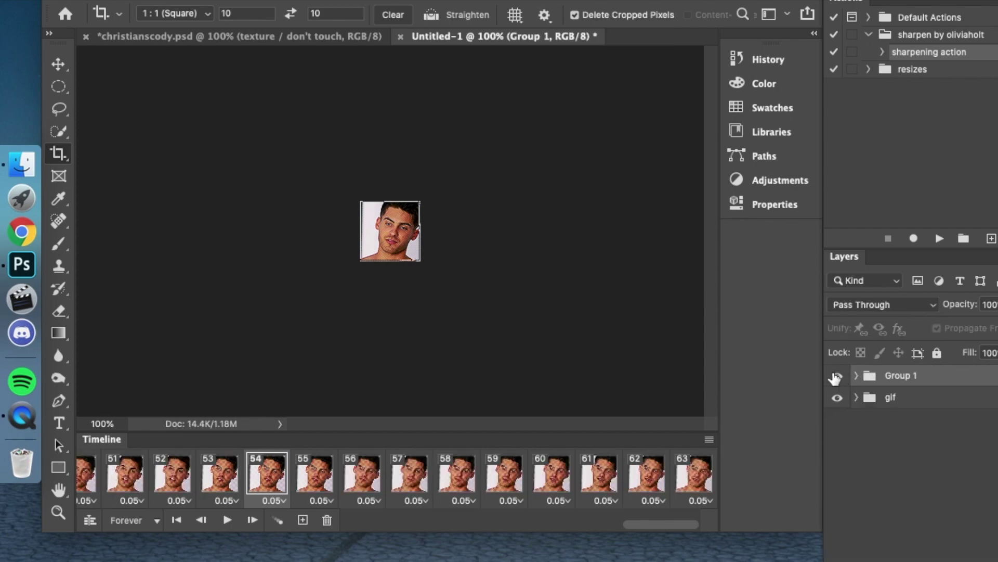
# Compare the animation with Group 1 hidden and shown, then replay it from the start
pyautogui.click(835, 376)
pyautogui.click(835, 376)
pyautogui.click(695, 473)
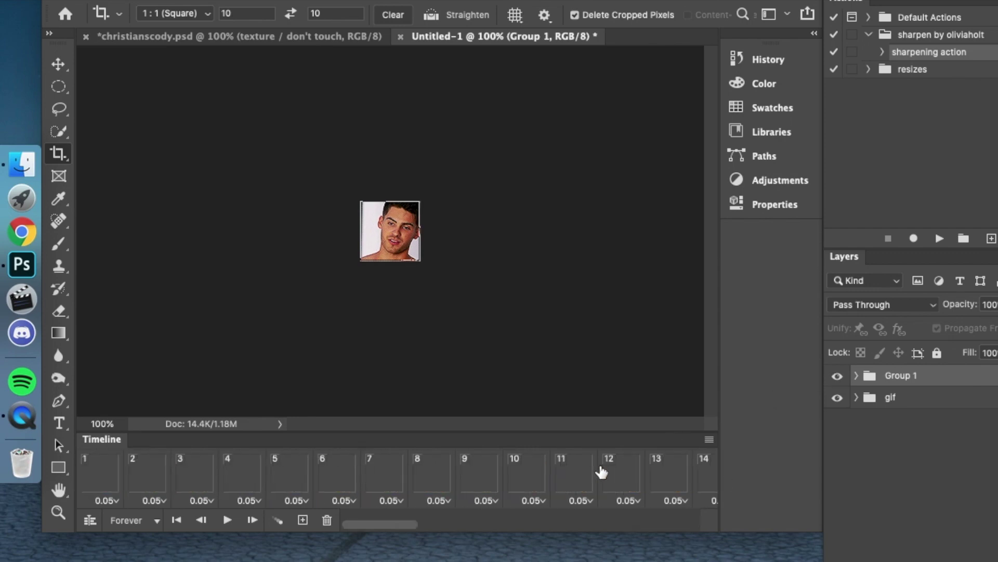
pyautogui.press('space')
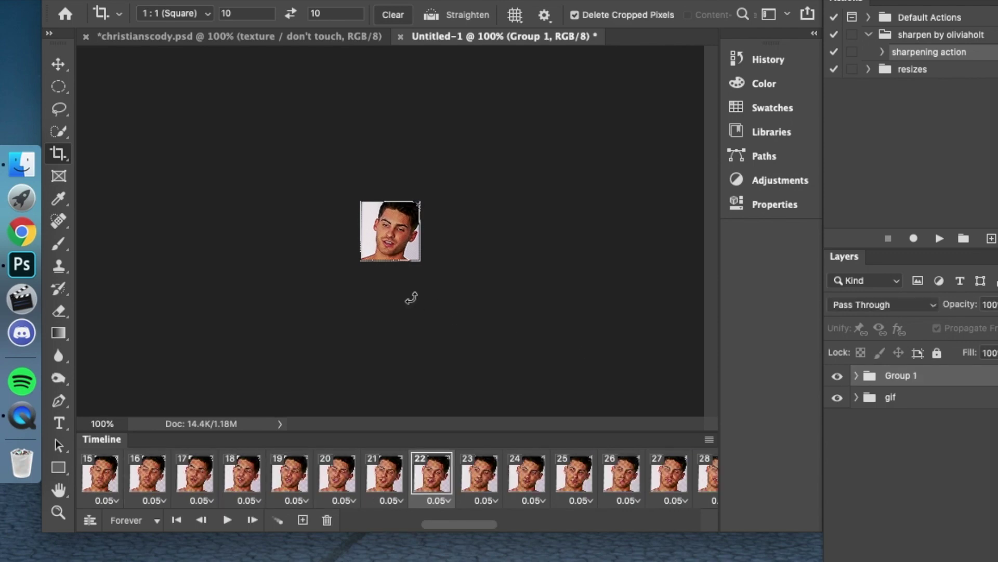
pyautogui.press('space')
pyautogui.click(131, 1)
# Save the 70×70 animation for web as Untitled-1.gif on the Desktop
pyautogui.moveTo(174, 207)
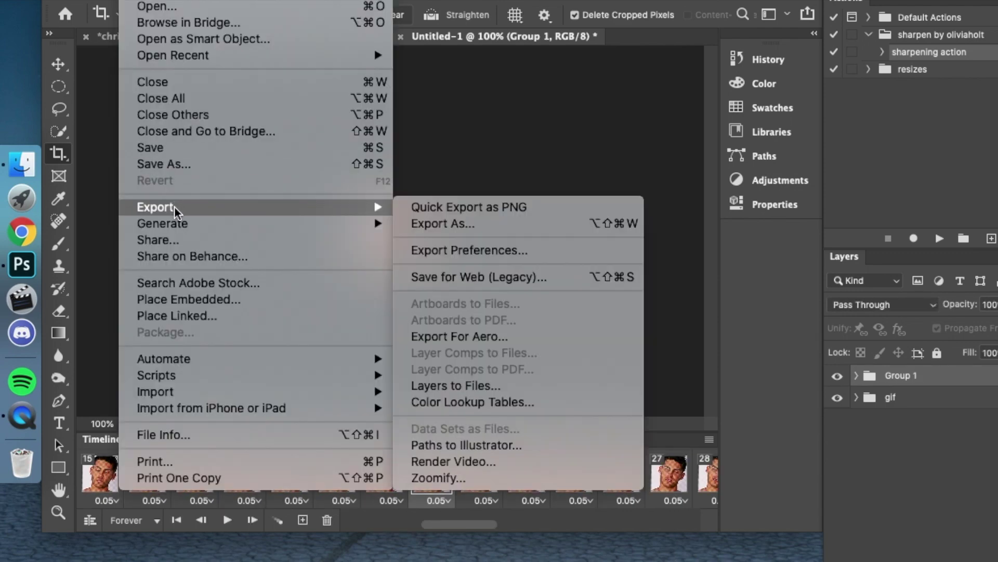
pyautogui.click(461, 274)
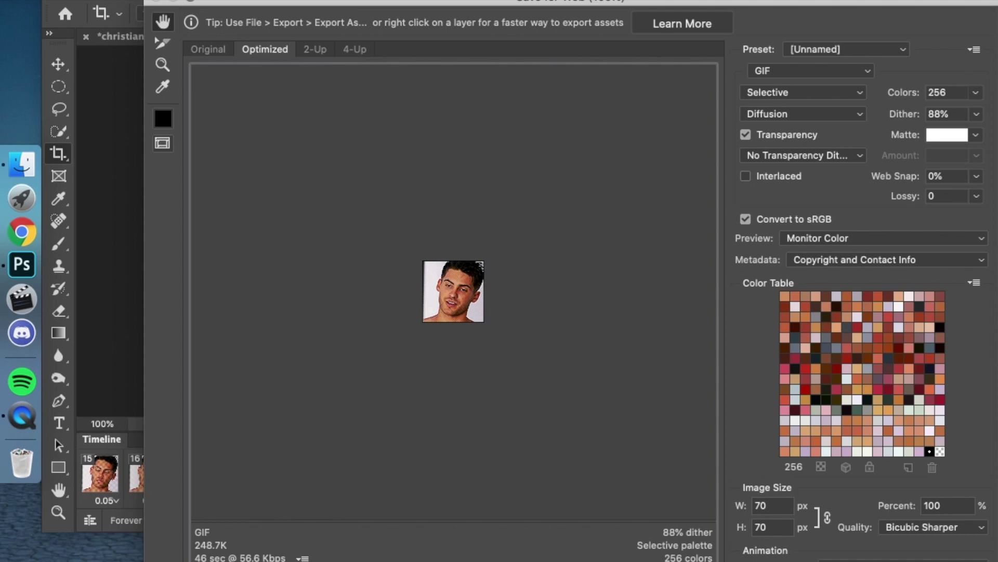
pyautogui.press('Return')
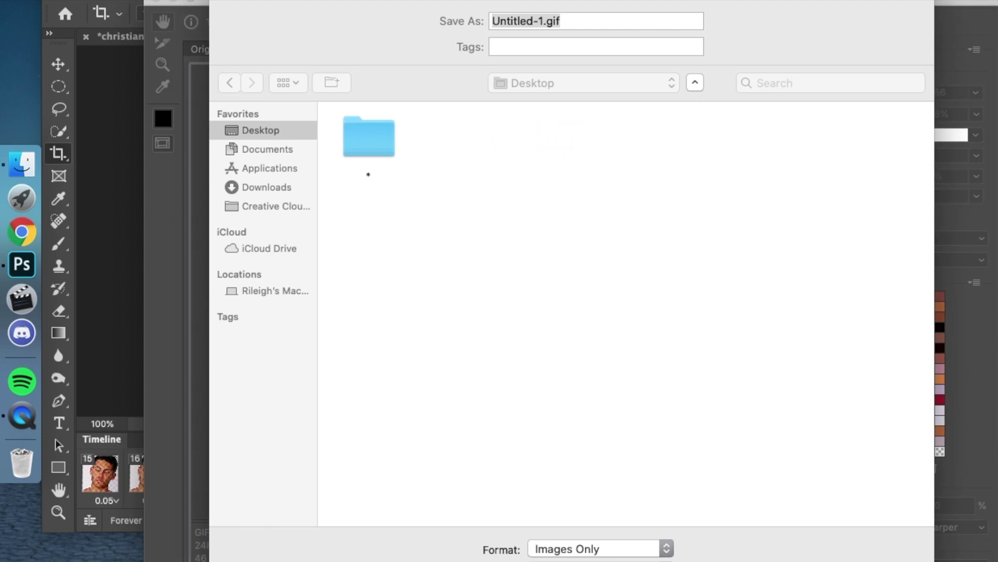
pyautogui.click(573, 20)
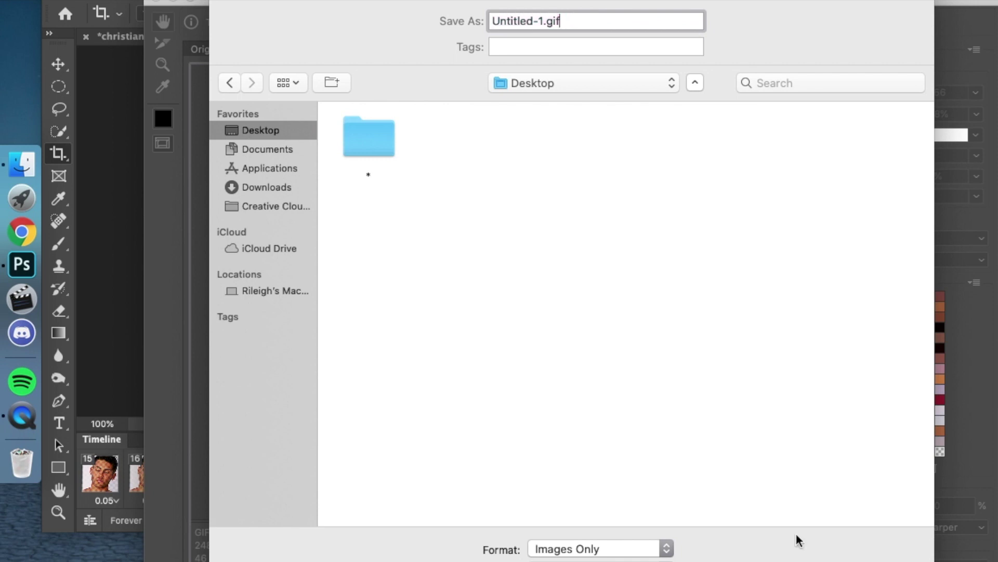
pyautogui.press('Return')
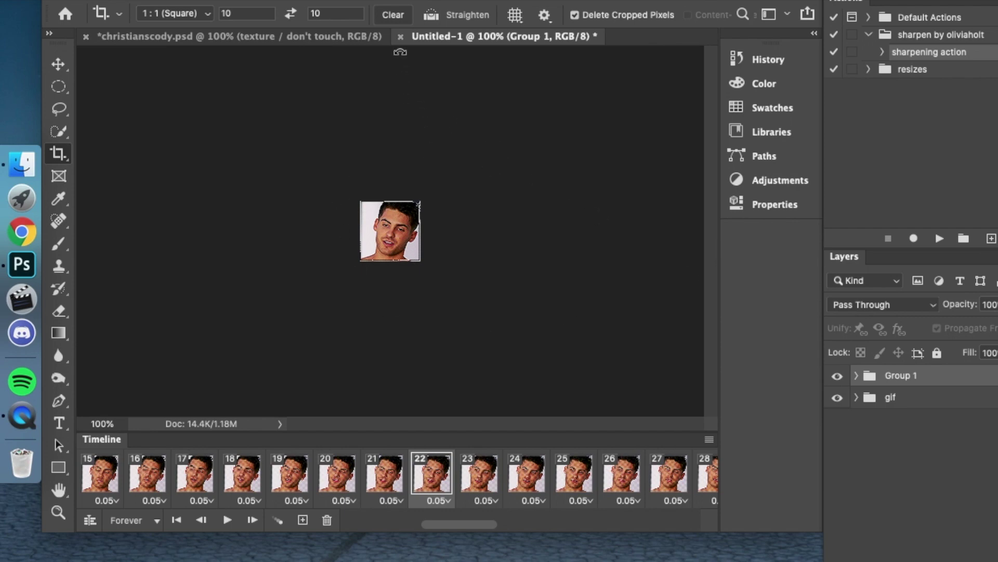
# Close Untitled-1 without saving, quit Photoshop from the dock, and launch Chrome
pyautogui.click(401, 36)
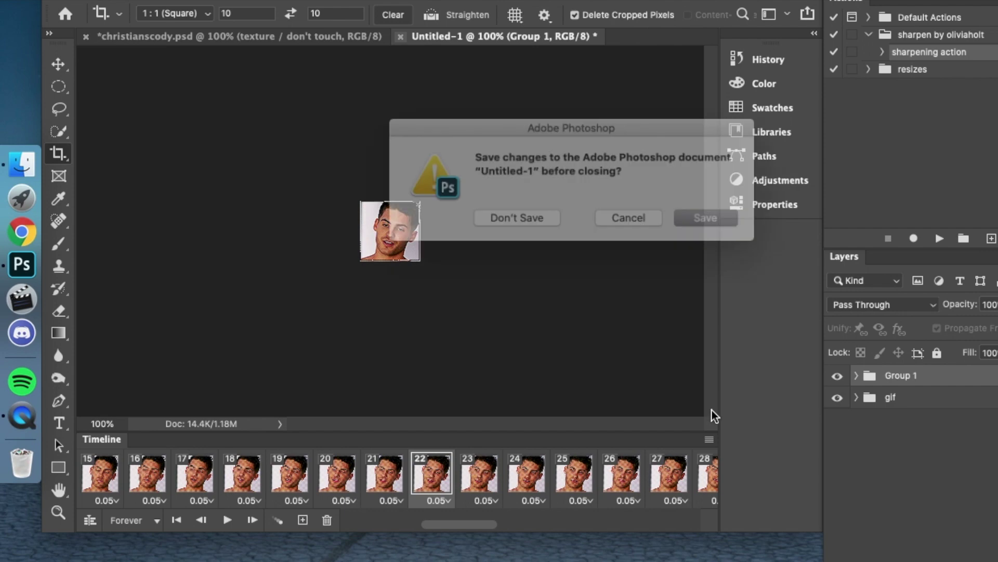
pyautogui.click(523, 223)
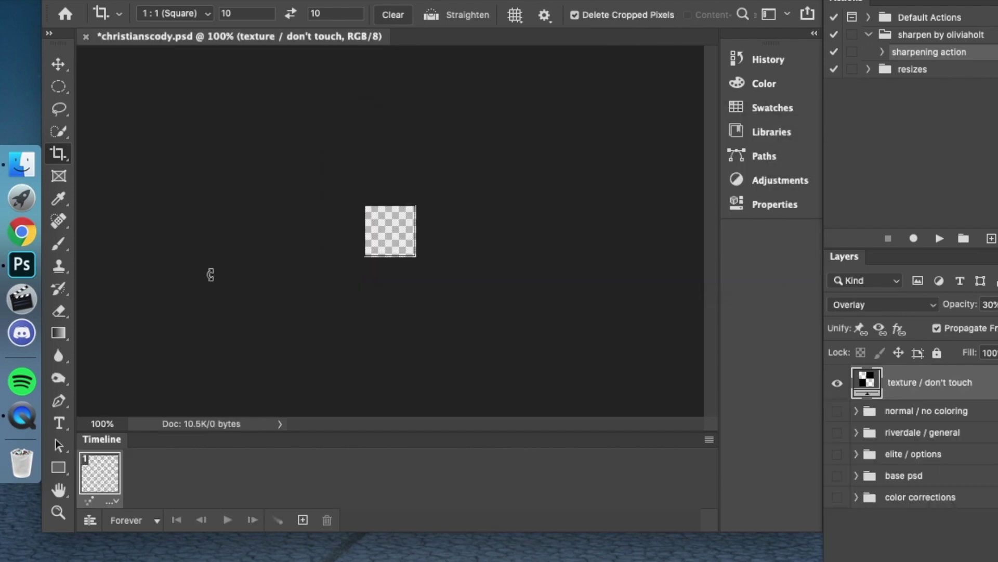
pyautogui.rightClick(41, 267)
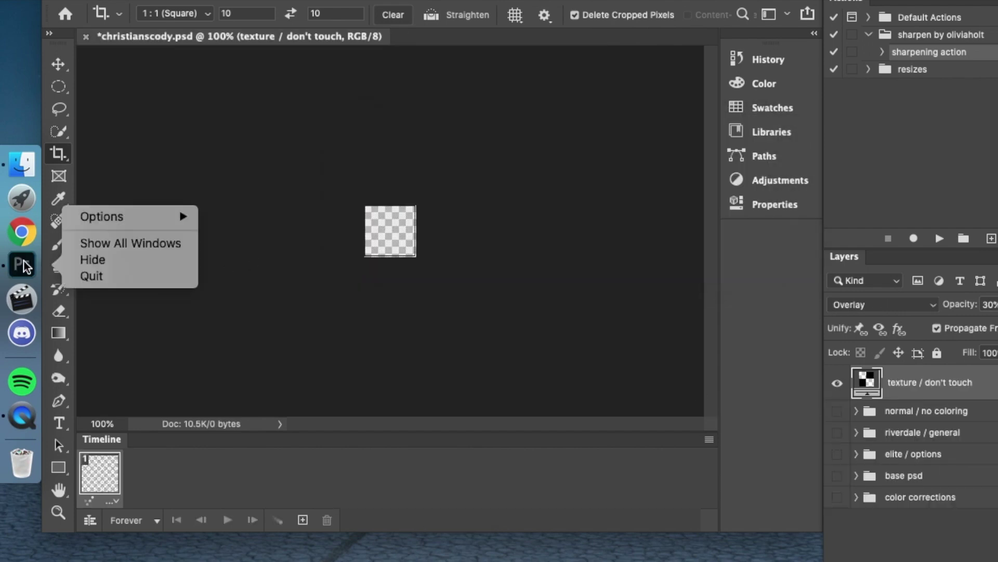
pyautogui.click(93, 275)
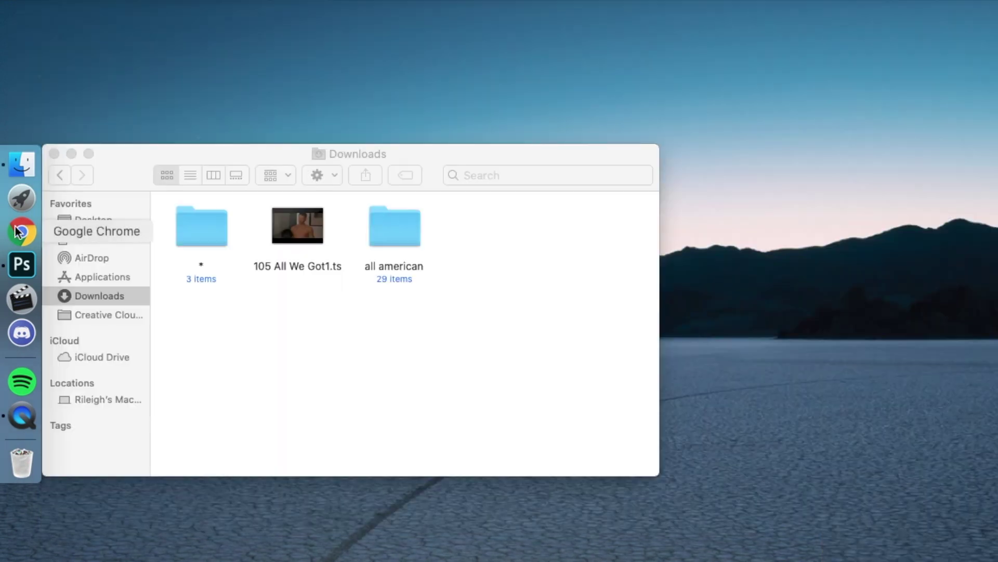
pyautogui.click(17, 229)
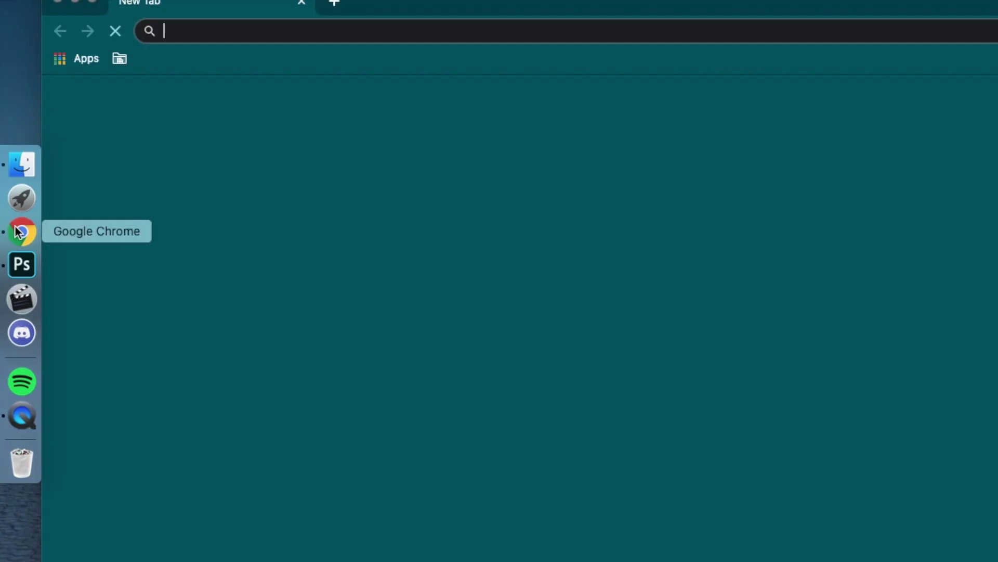
# Bring the Finder window to the front over Chrome
pyautogui.click(15, 169)
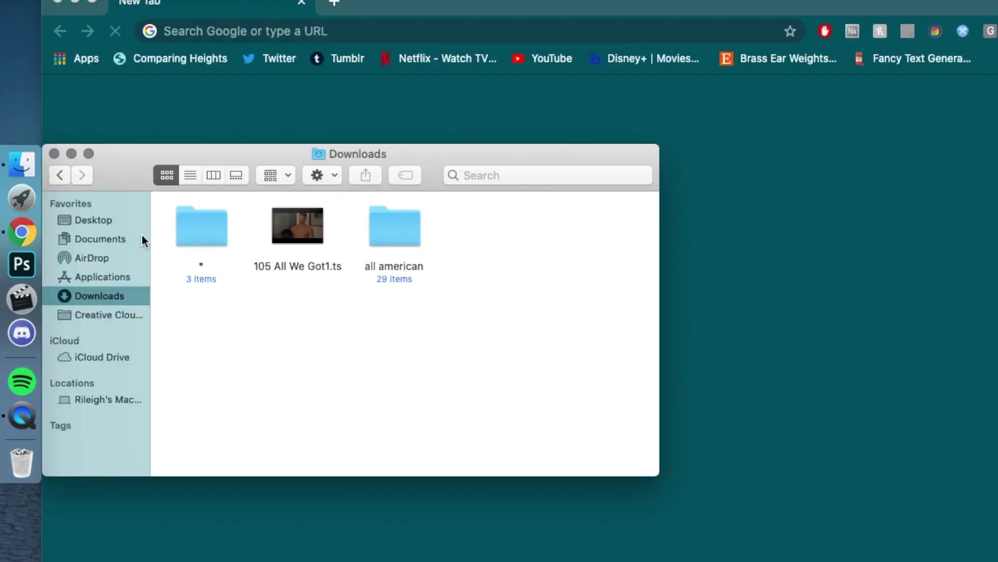